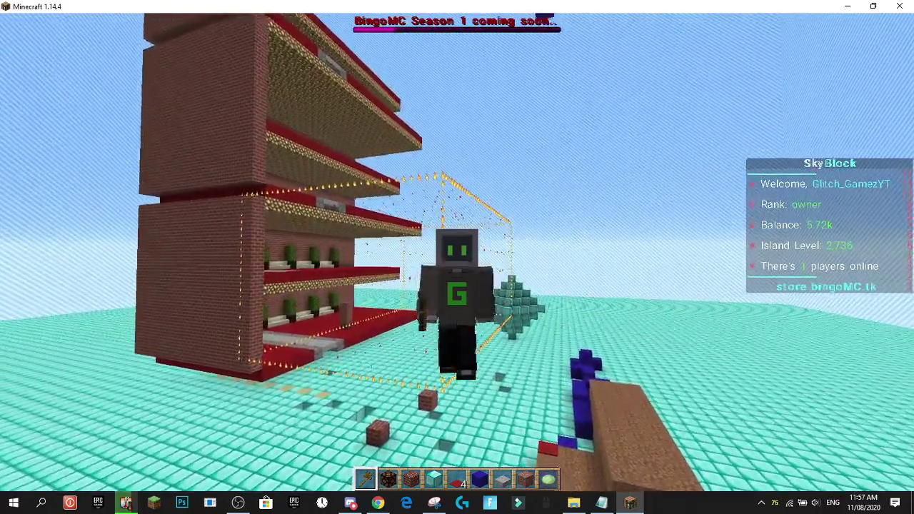
key("w")
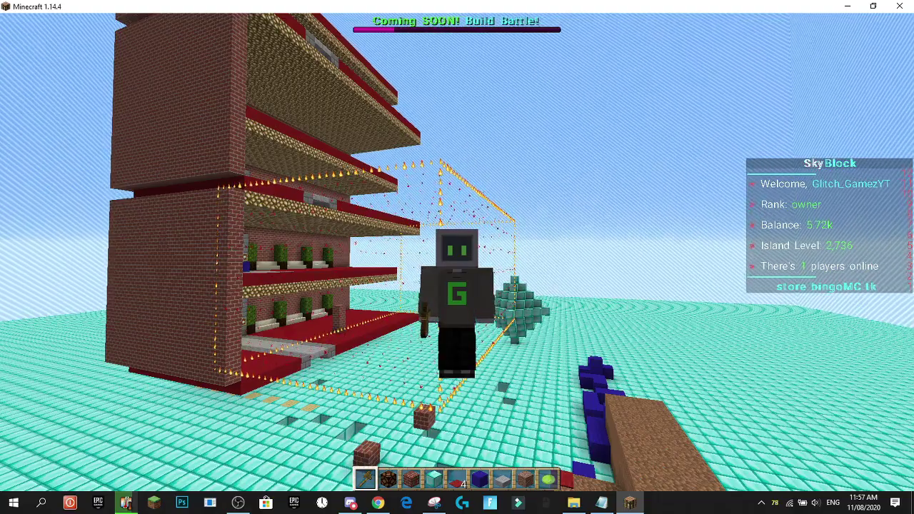
key("s")
key("s")
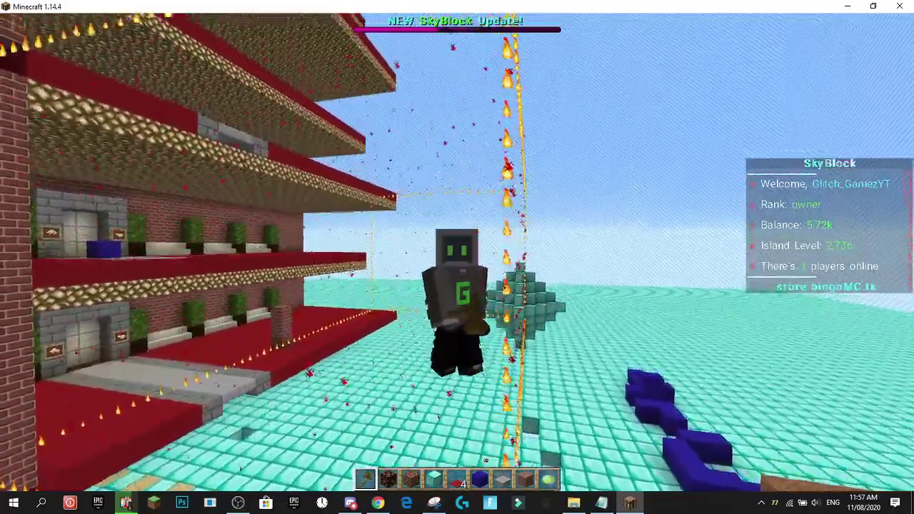
key("space")
key("w")
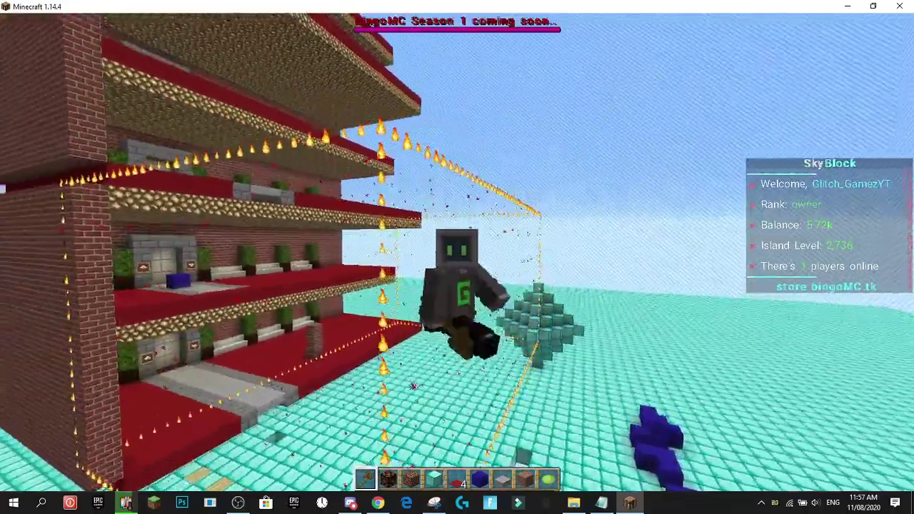
key("d")
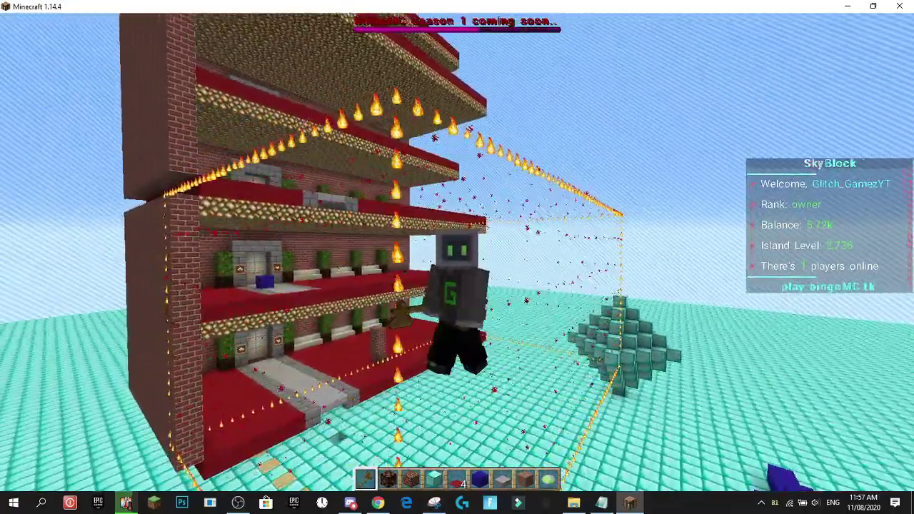
key("d")
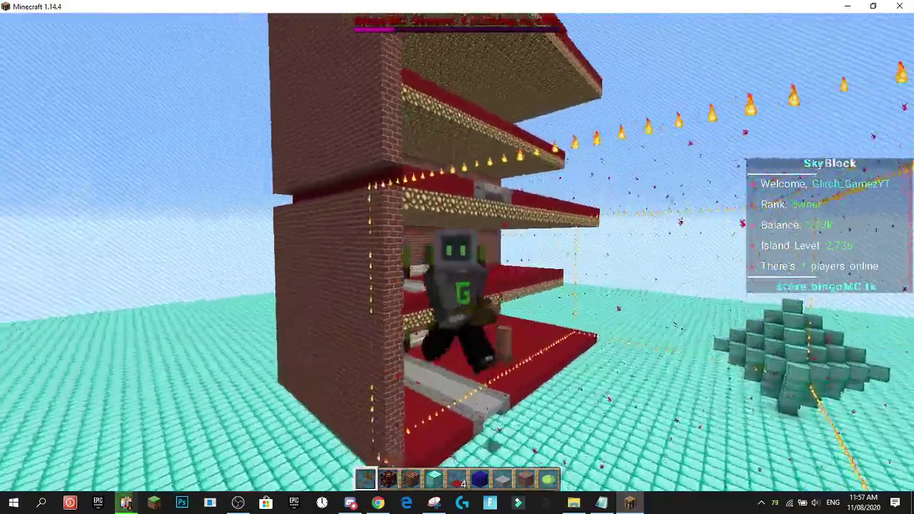
key("w")
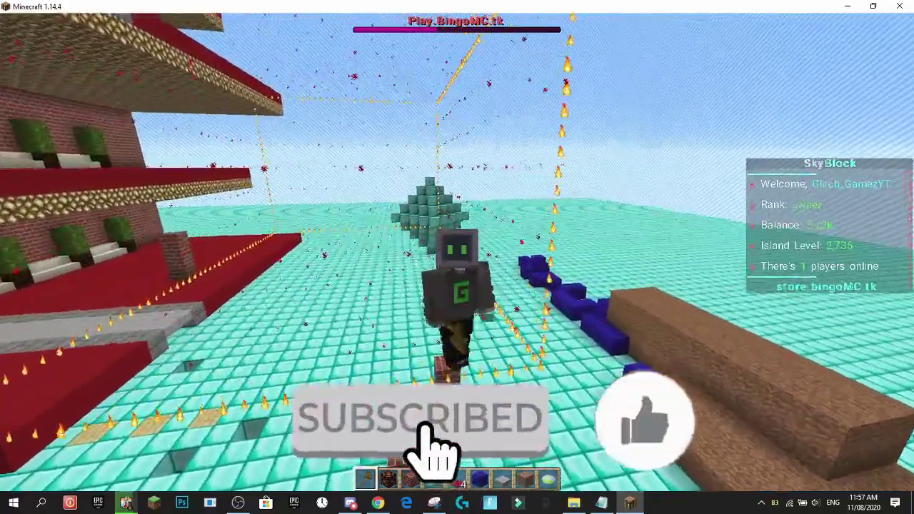
key("w")
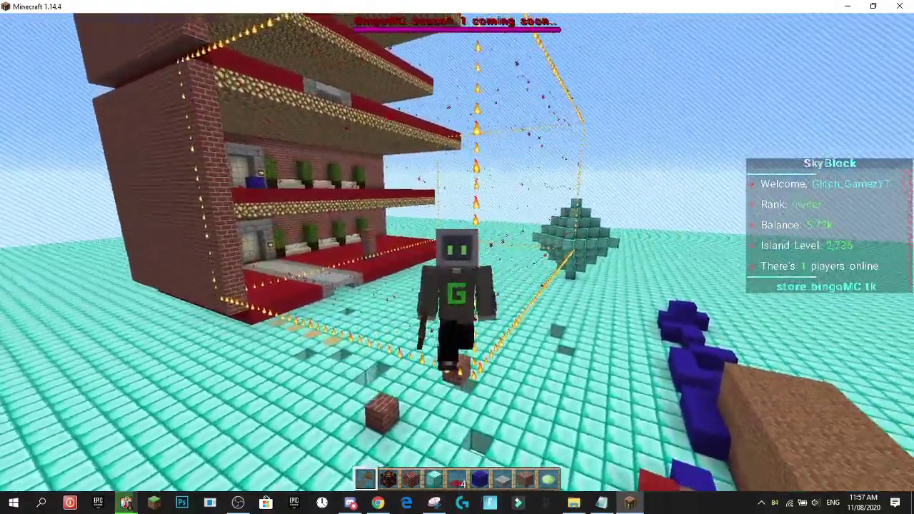
key("w")
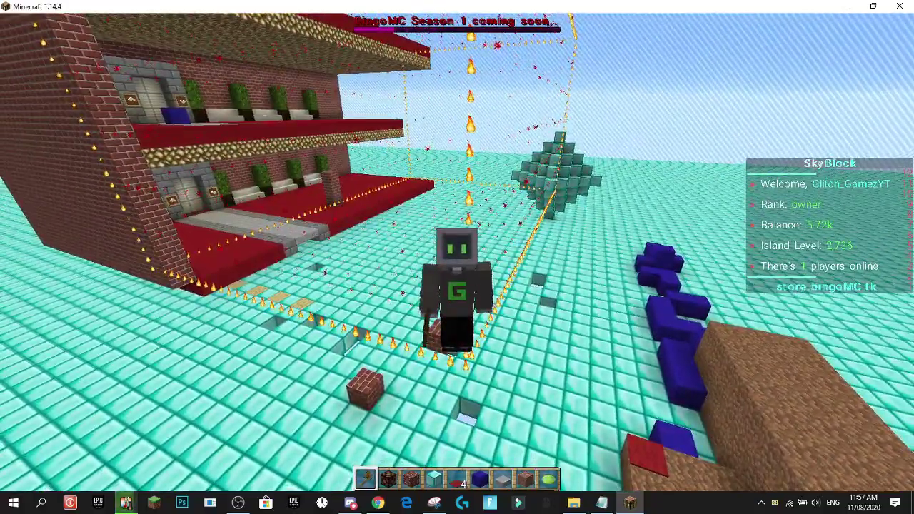
key("w")
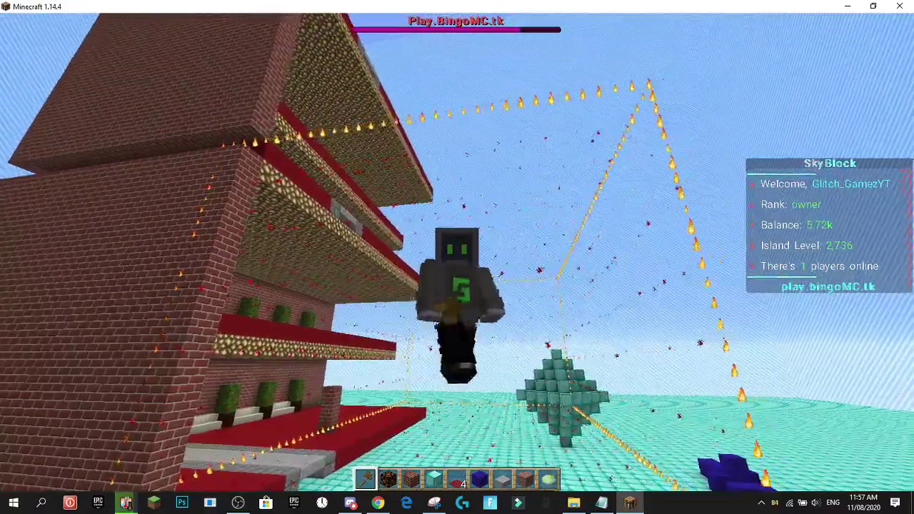
key("w")
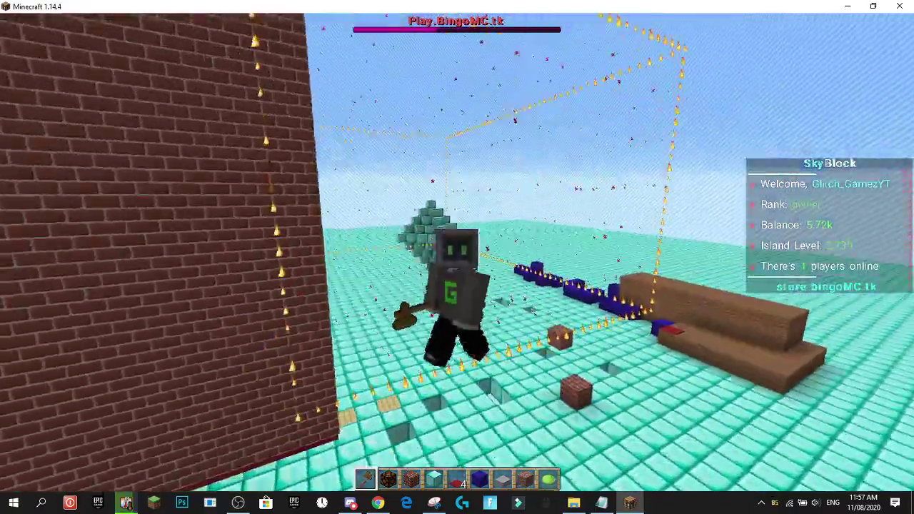
key("w")
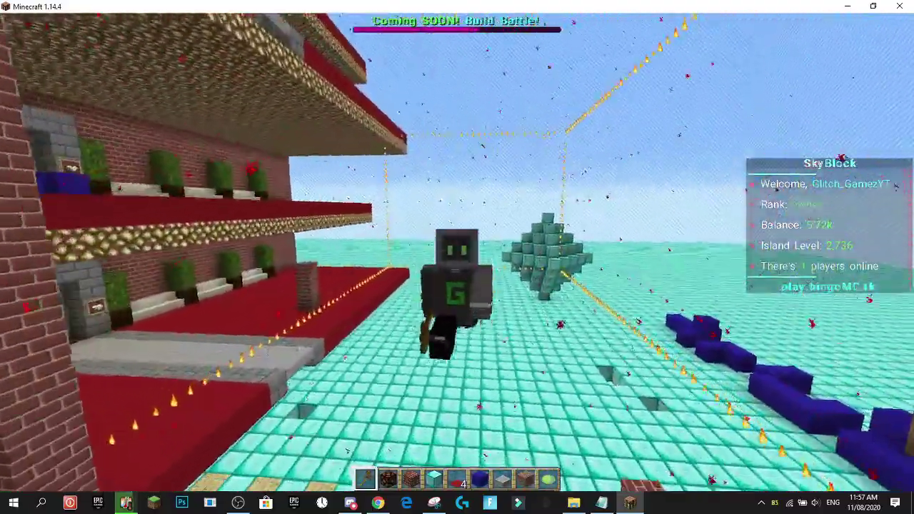
key("w")
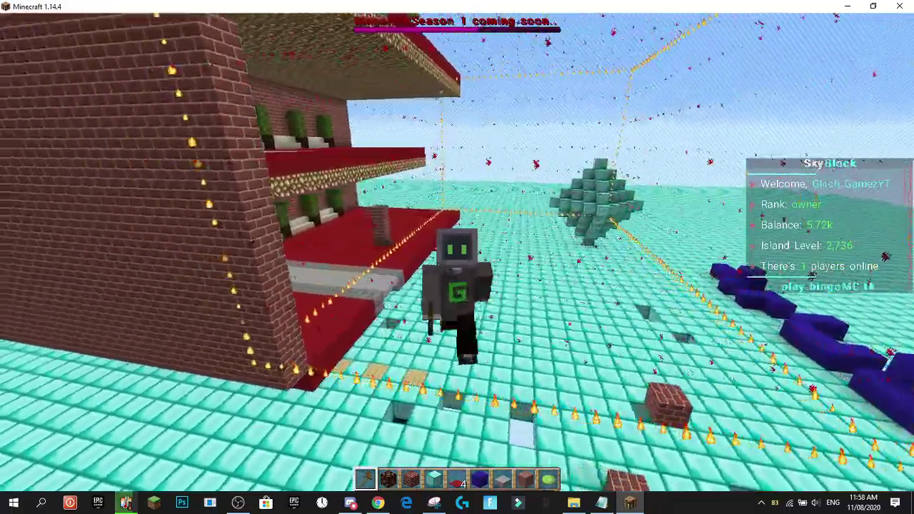
key("w")
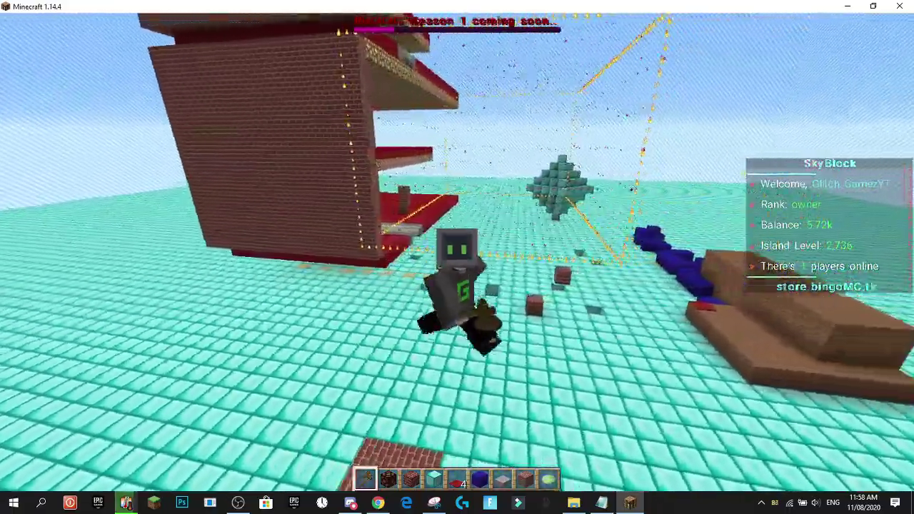
key("s")
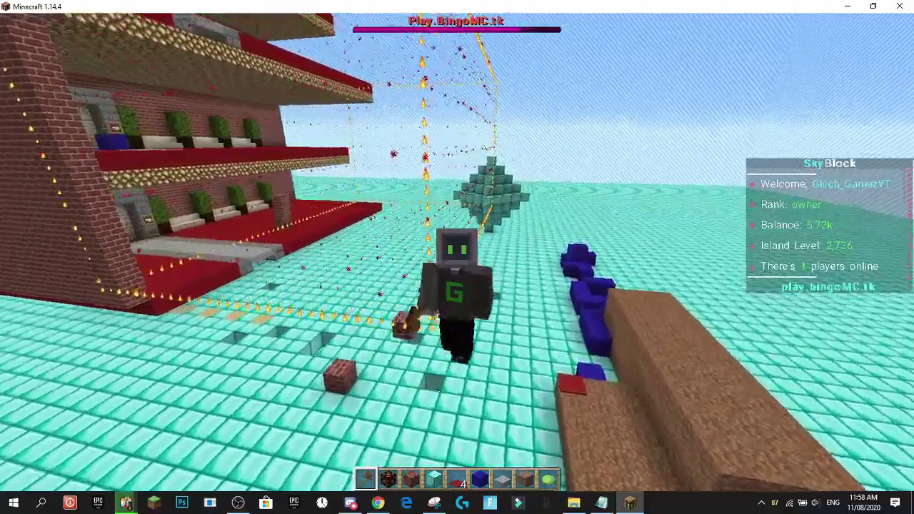
key("s")
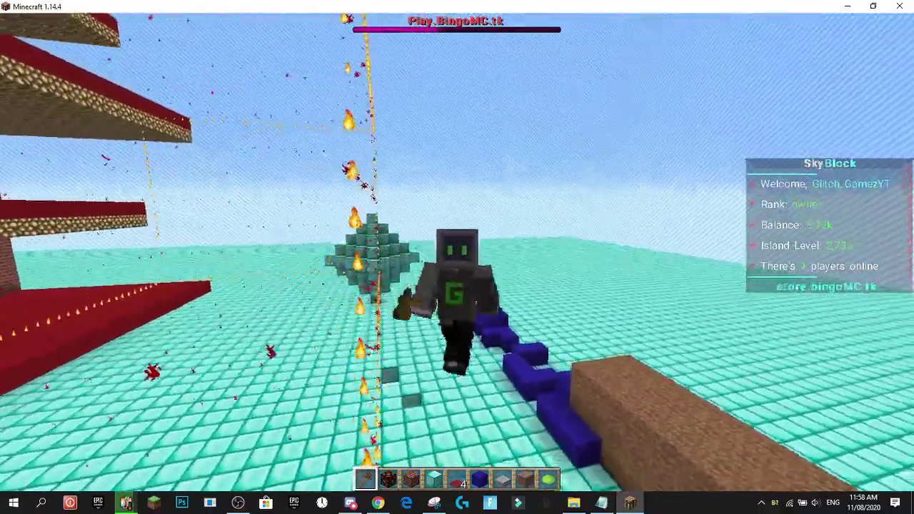
key("w")
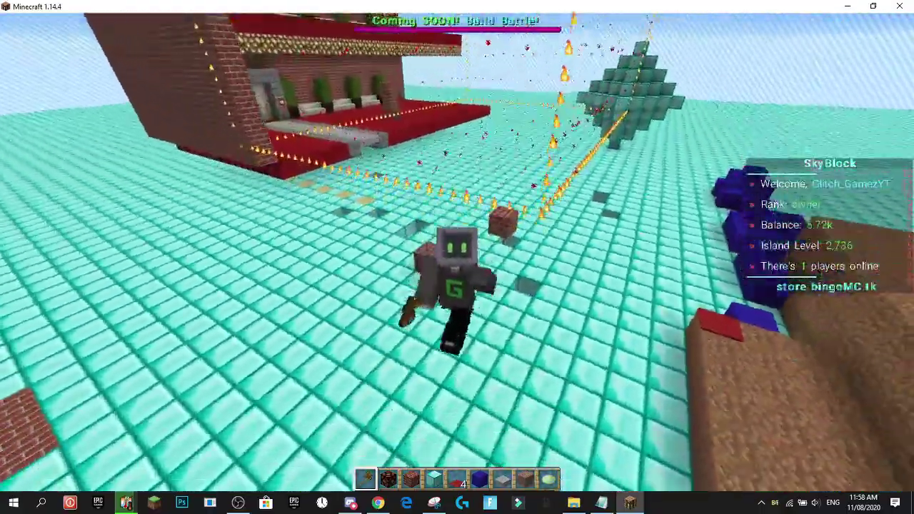
key("w")
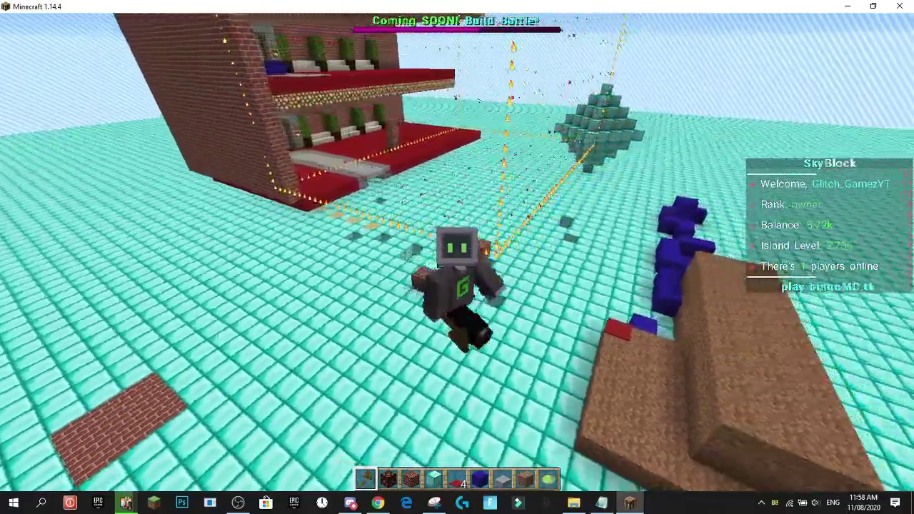
key("w")
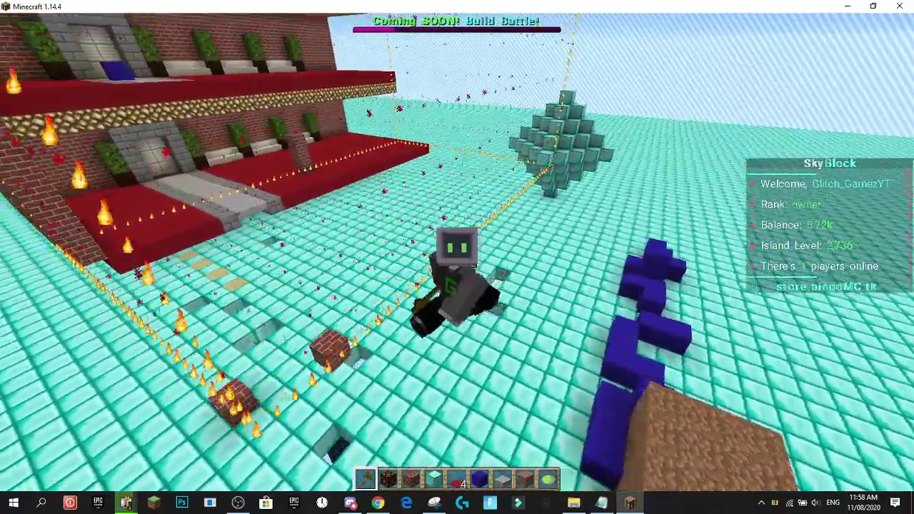
key("w")
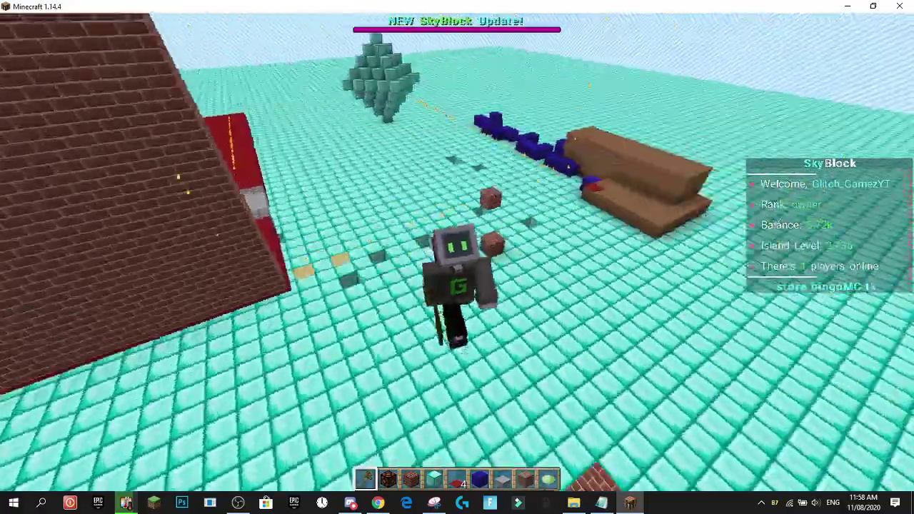
key("w")
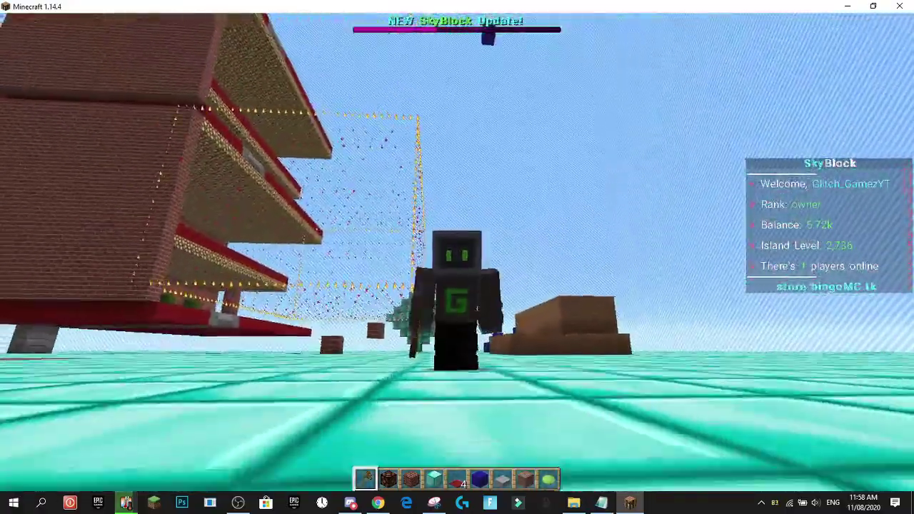
key("w")
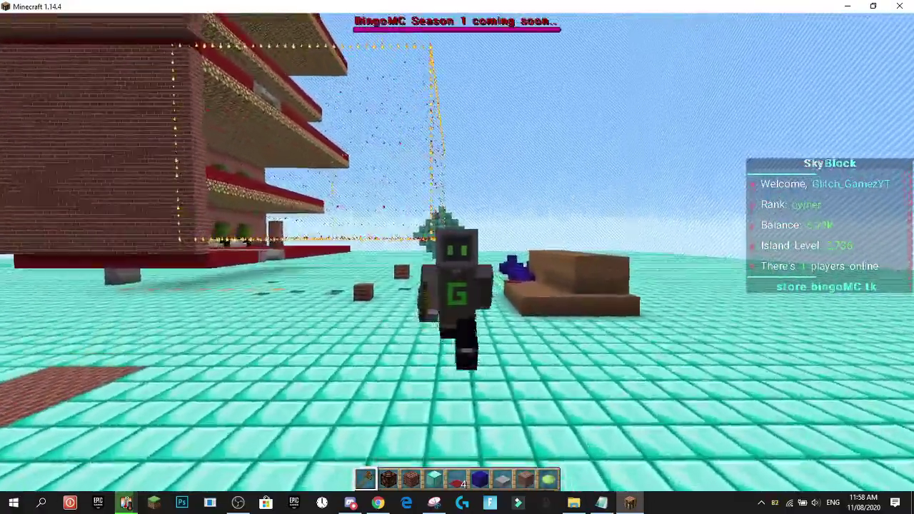
key("w")
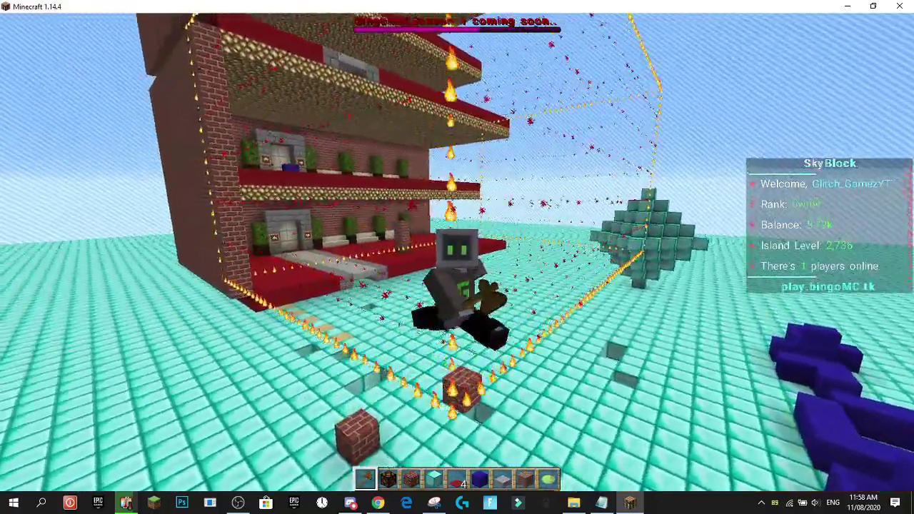
key("w")
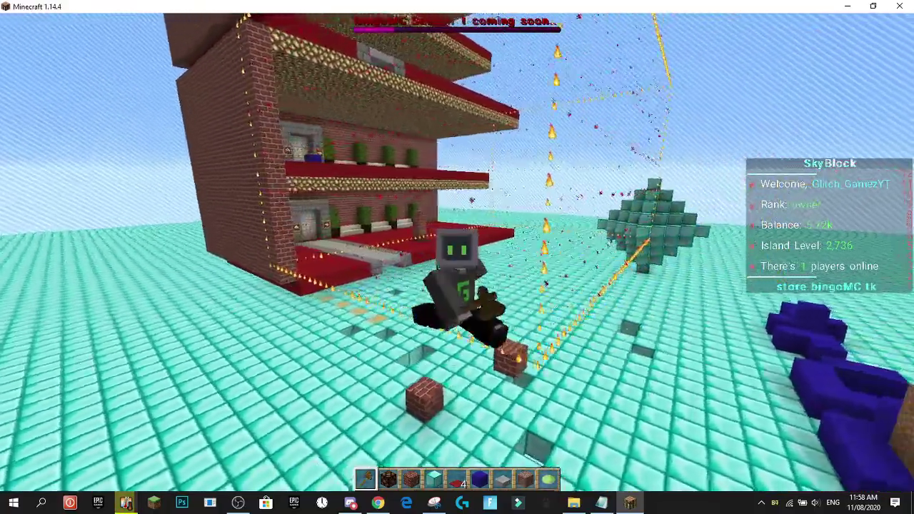
key("a")
key("d")
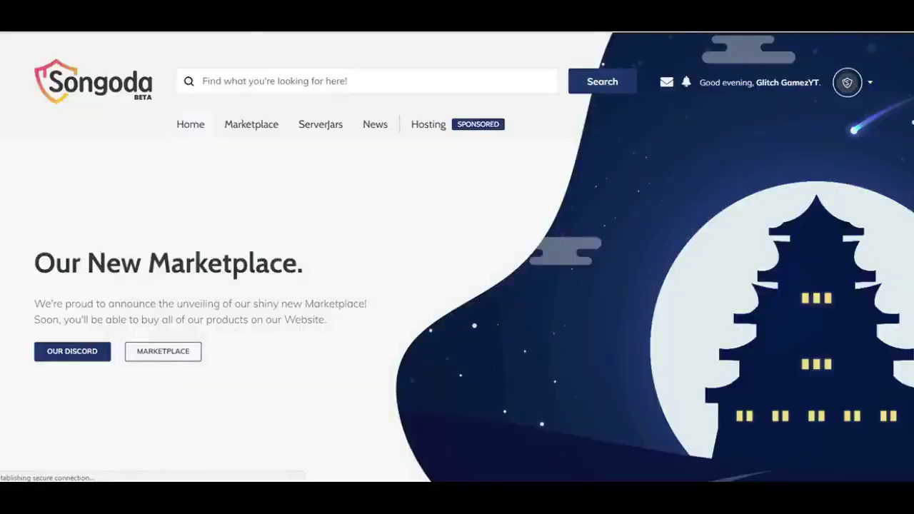
Step: Browse the Songoda website's marketplace, examining the featured plugins and the full list of free and paid plugins
scroll(457, 257, "down", 10)
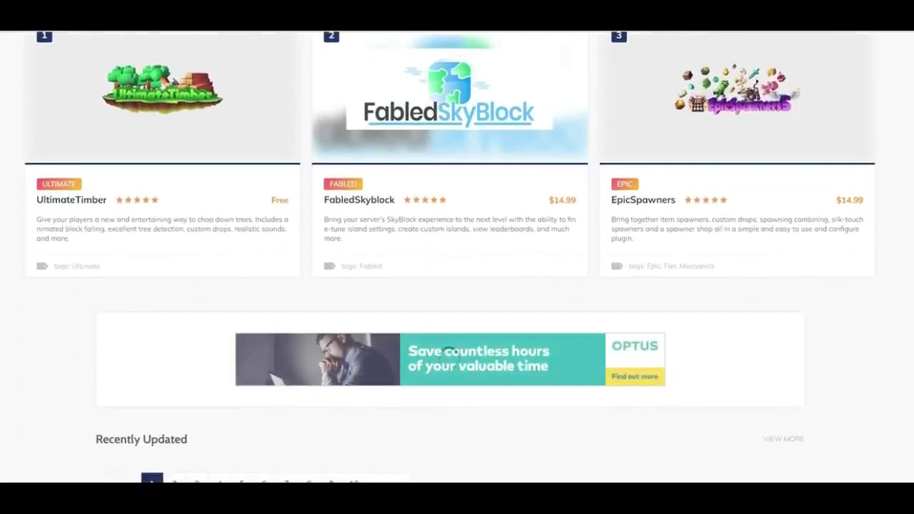
scroll(457, 257, "down", 3)
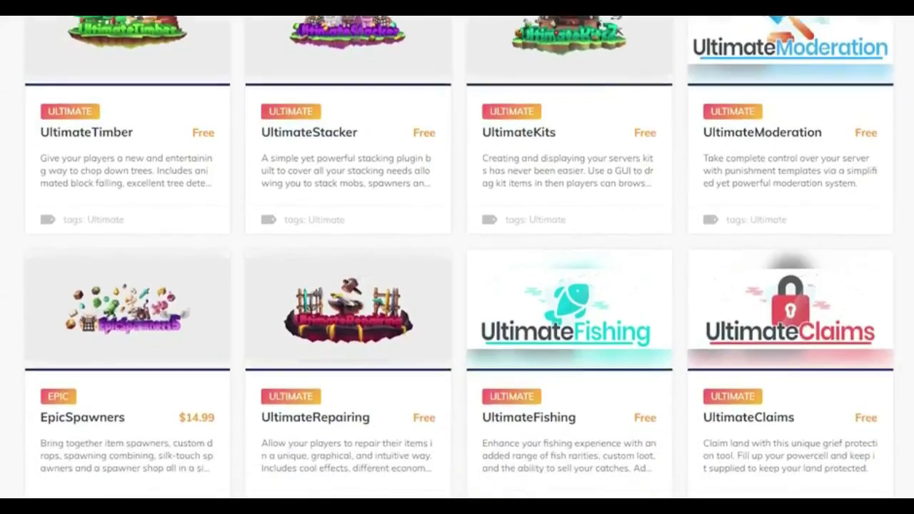
scroll(457, 257, "down", 4)
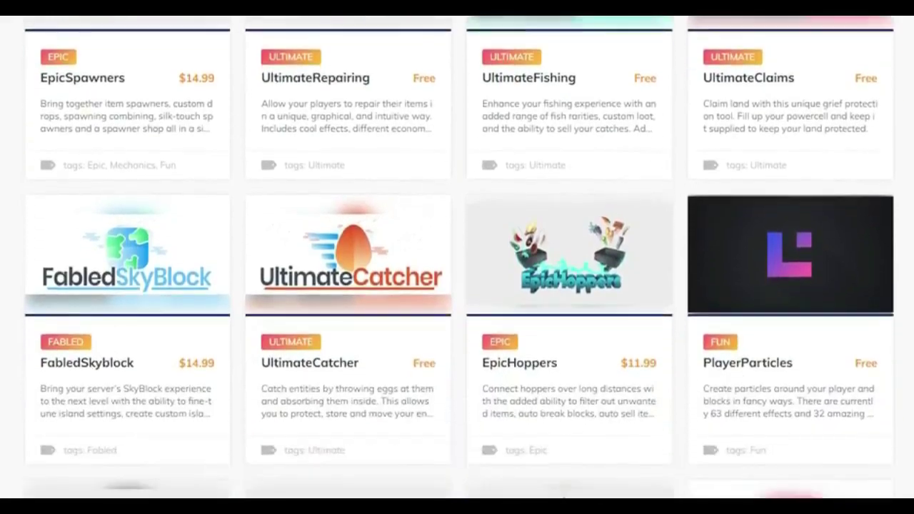
scroll(457, 257, "down", 7)
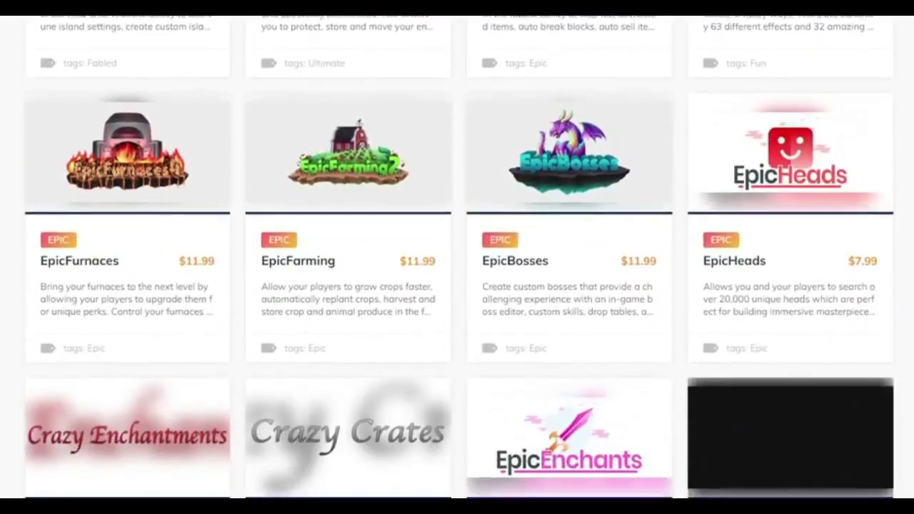
scroll(458, 258, "down", 10)
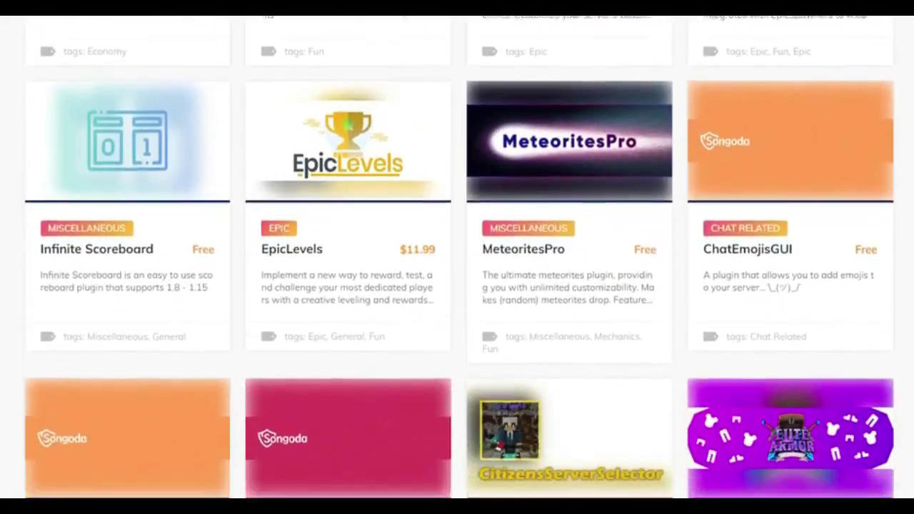
scroll(457, 257, "down", 7)
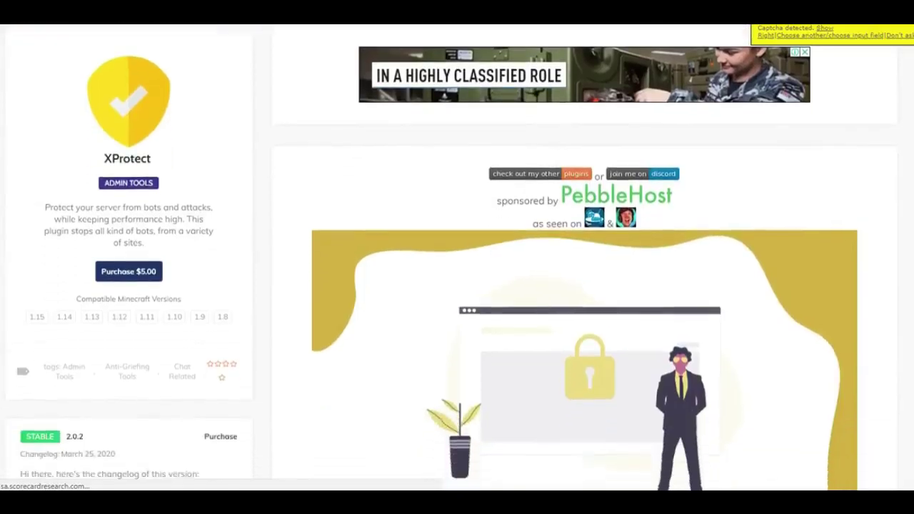
Step: Read through the XProtect plugin's product page and the user reviews of the spawner plugin
scroll(457, 257, "down", 6)
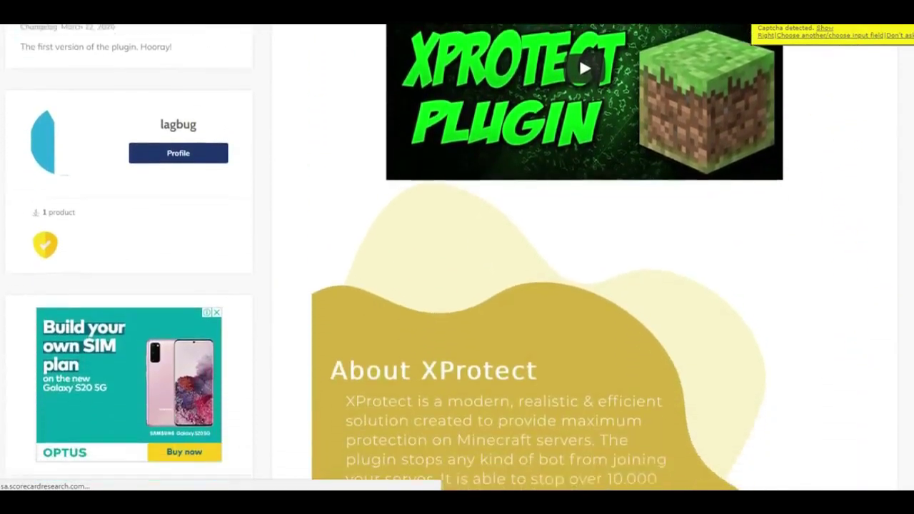
scroll(458, 257, "down", 9)
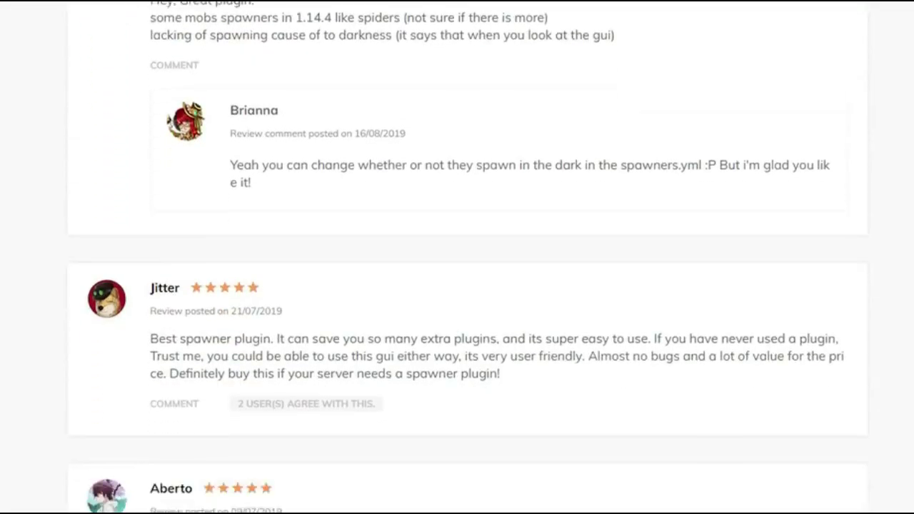
scroll(457, 257, "down", 6)
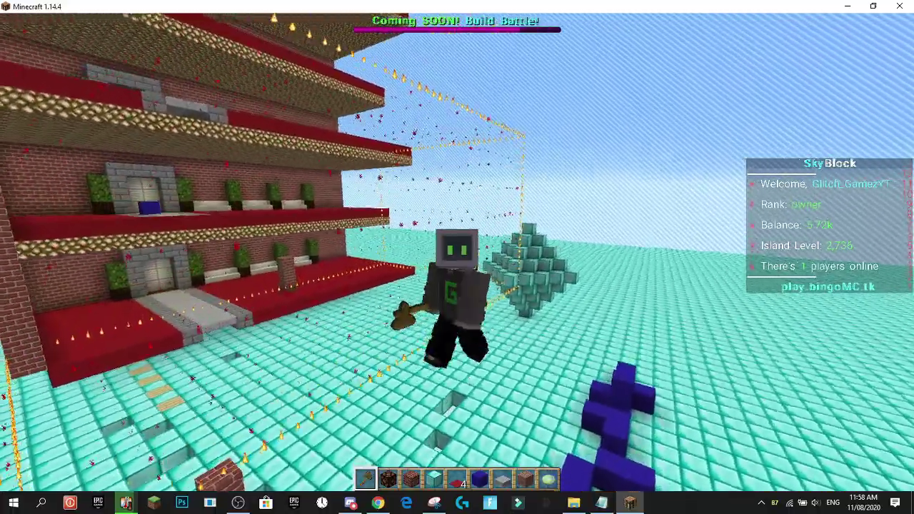
Step: Return to Minecraft and change the camera from the front-facing third-person perspective to first person, facing the brick building
key("F5")
key("F5")
key("F5")
key("F5")
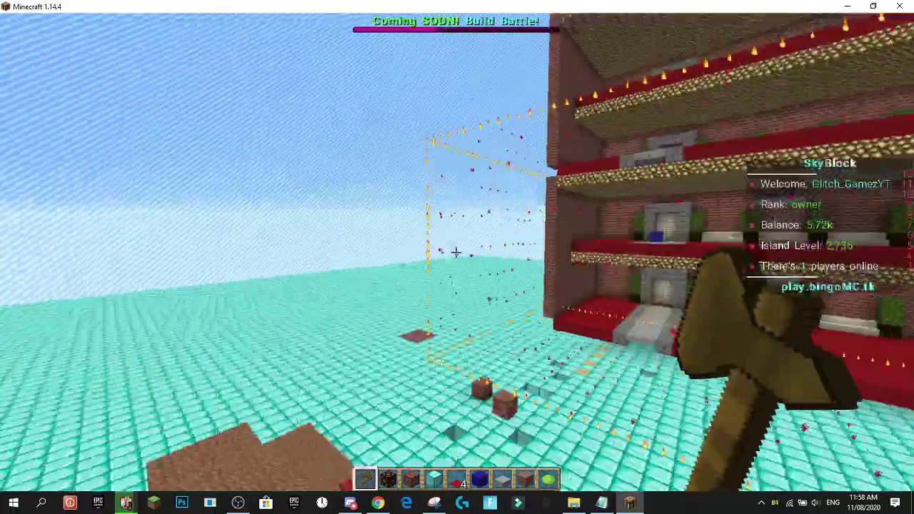
key("a")
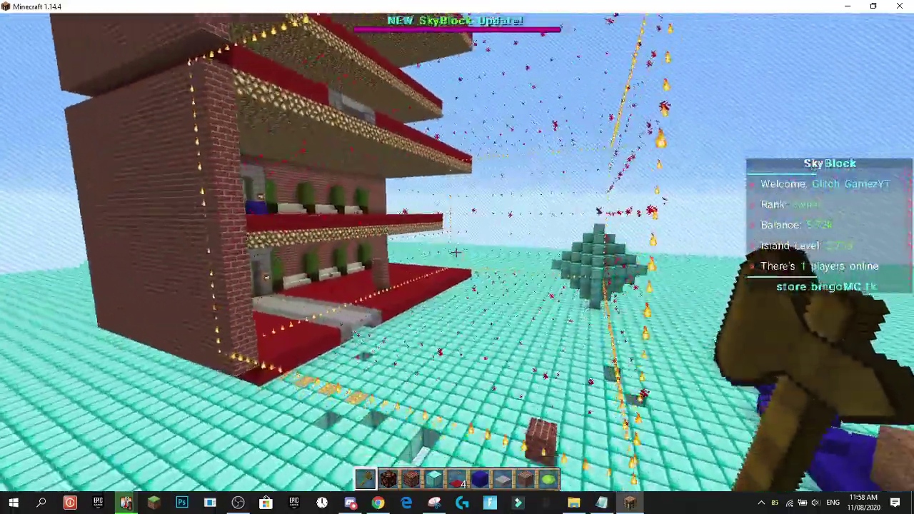
Step: Fill the selected region in front of the brick building with dirt using a WorldEdit command
key("w")
key("shift")
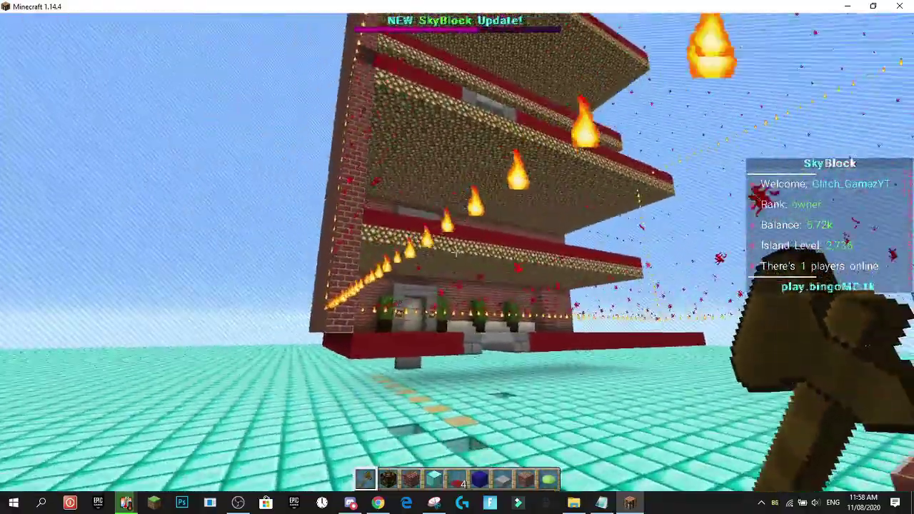
key("space")
key("w")
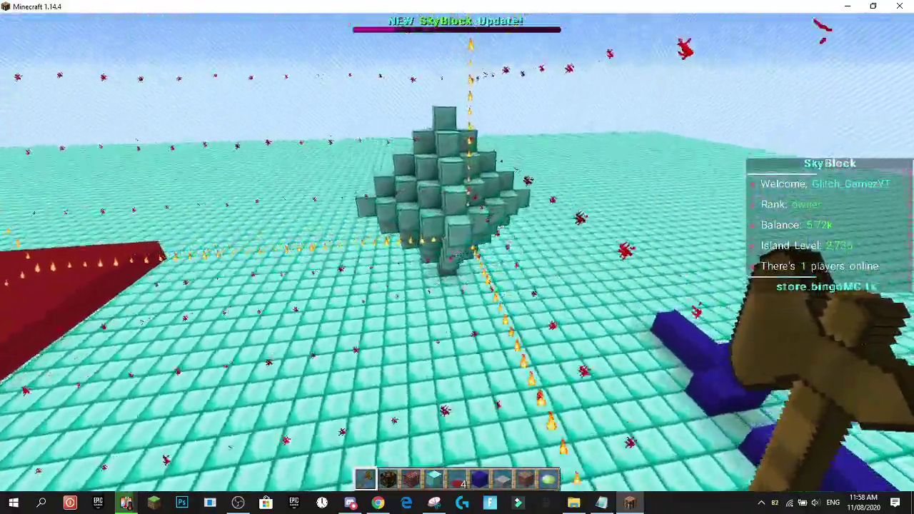
key("w")
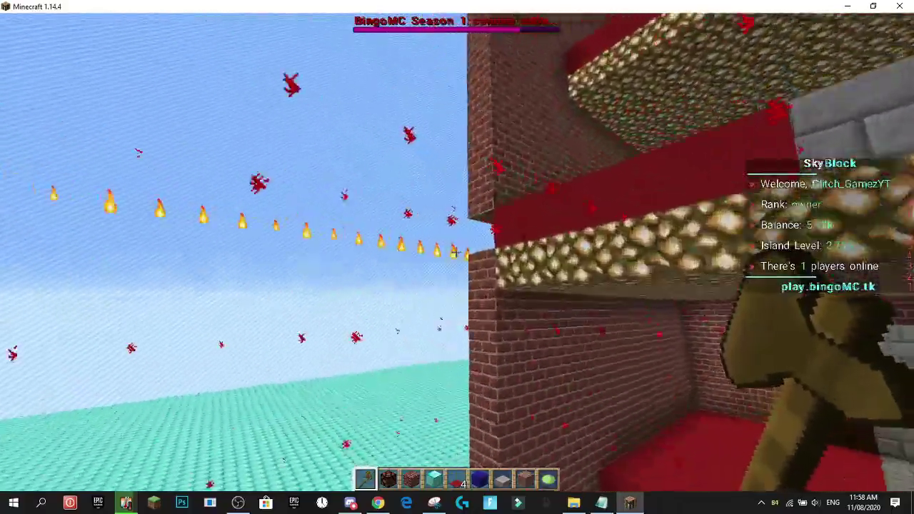
key("w")
type("s")
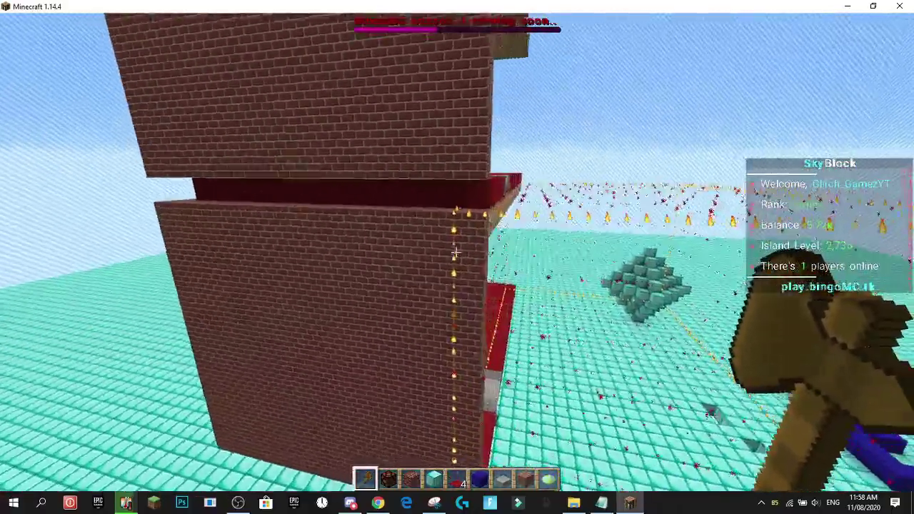
type("/brirt")
key("Return")
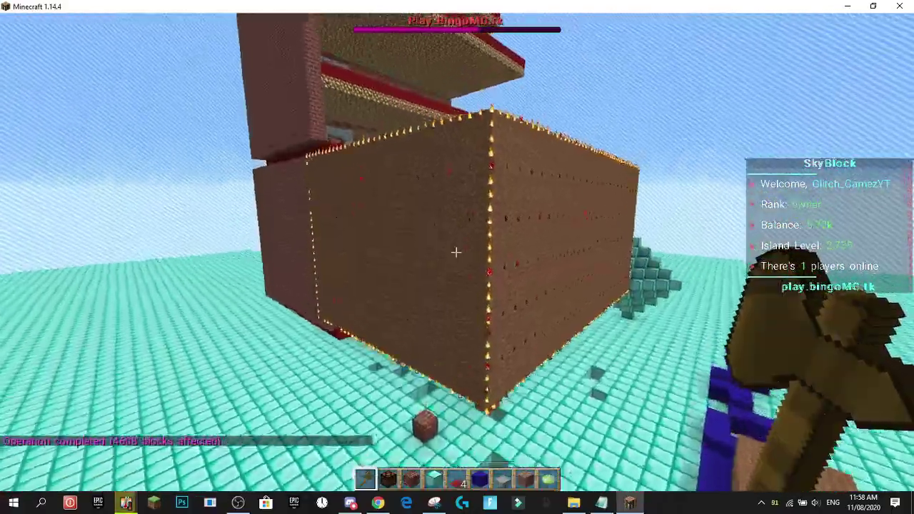
Step: Inspect the dirt-filled region from above and from its sides, and undo the fill
key("space")
key("3")
key("shift")
key("5")
key("w")
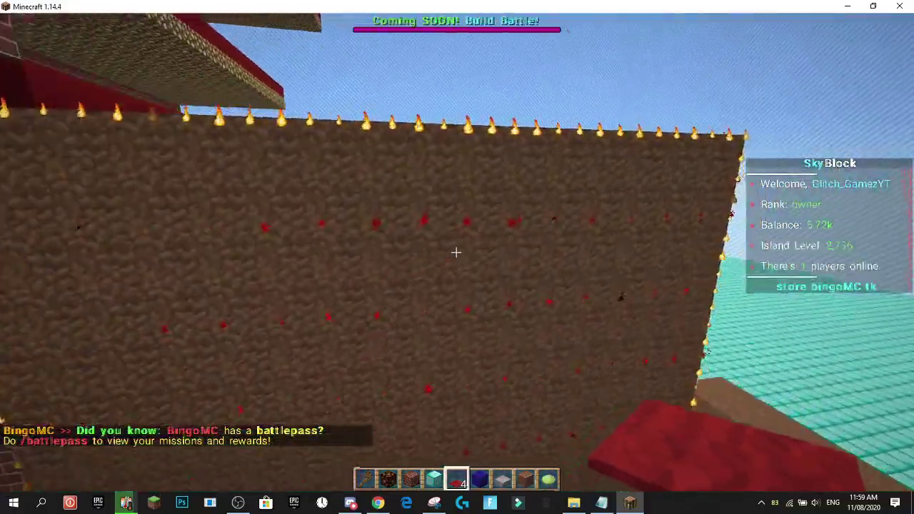
key("space")
key("s")
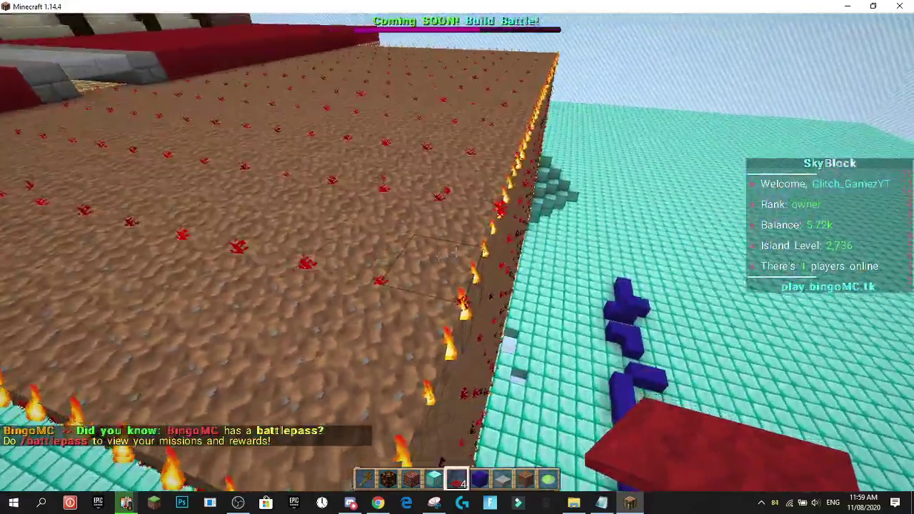
key("shift")
key("a")
key("s")
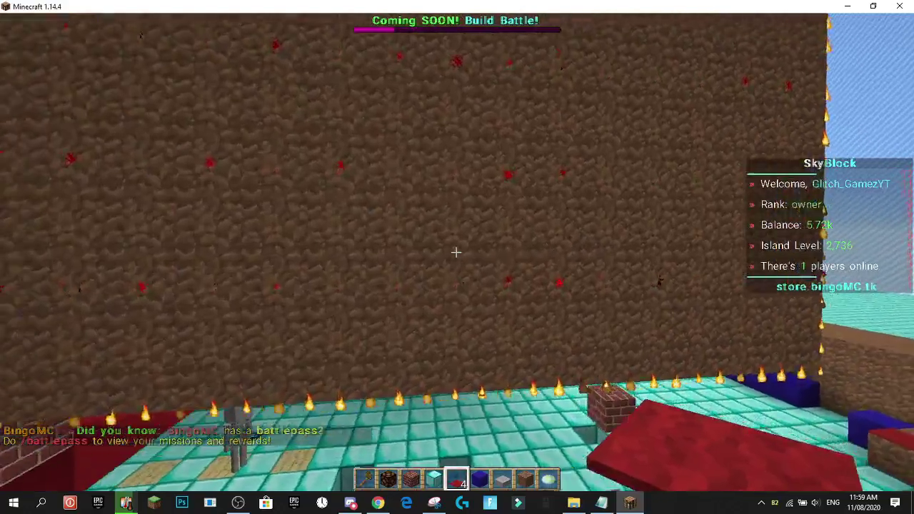
key("slash")
type("/br")
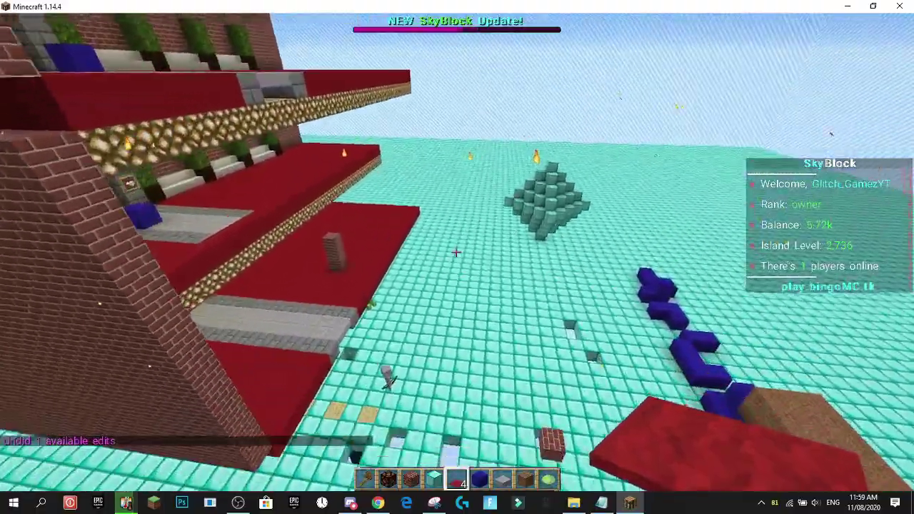
Step: Equip the wooden axe and mark a cuboid selection on the diamond floor with corners at -864, 102, 816 and -842, 109, 788
key("s")
key("w")
key("shift")
scroll(456, 253, "down", 6)
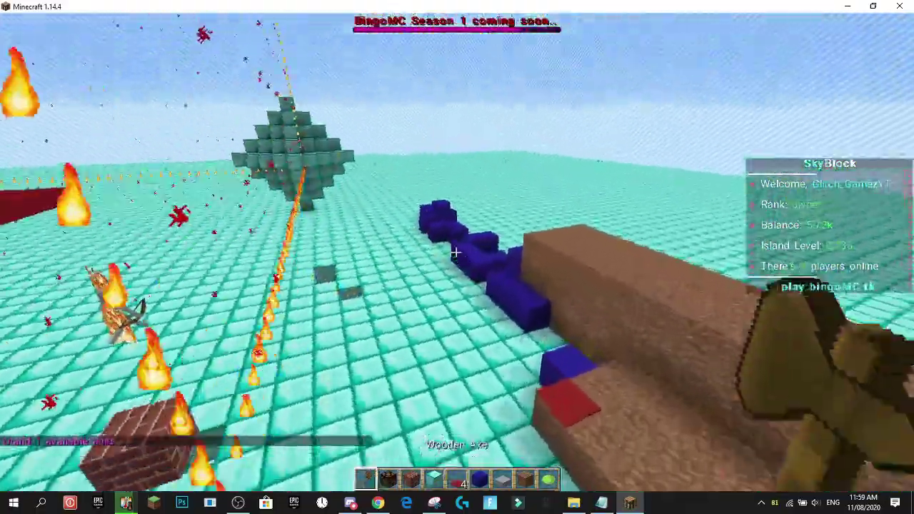
scroll(456, 251, "up", 1)
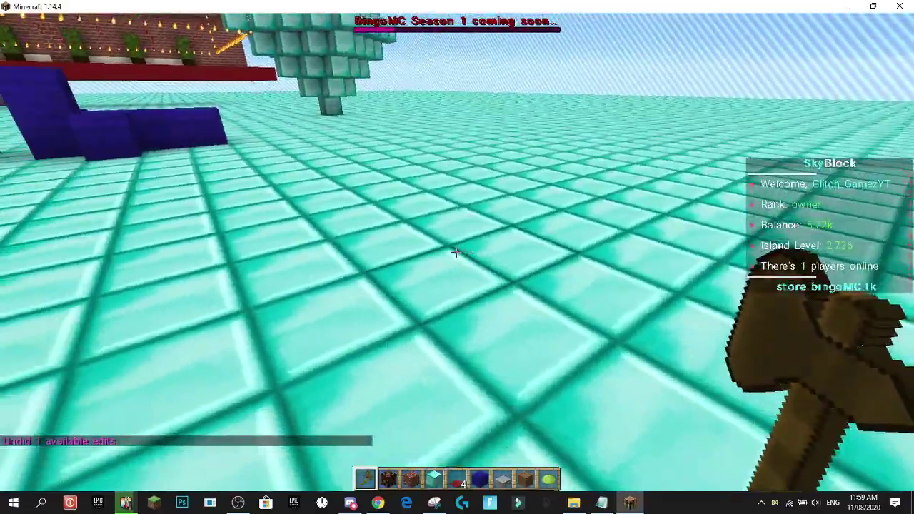
right_click(456, 252)
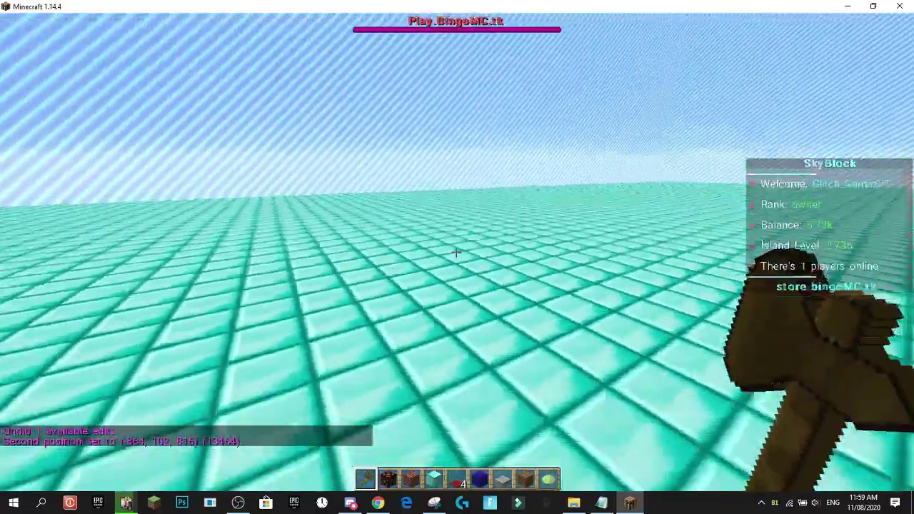
type("/br")
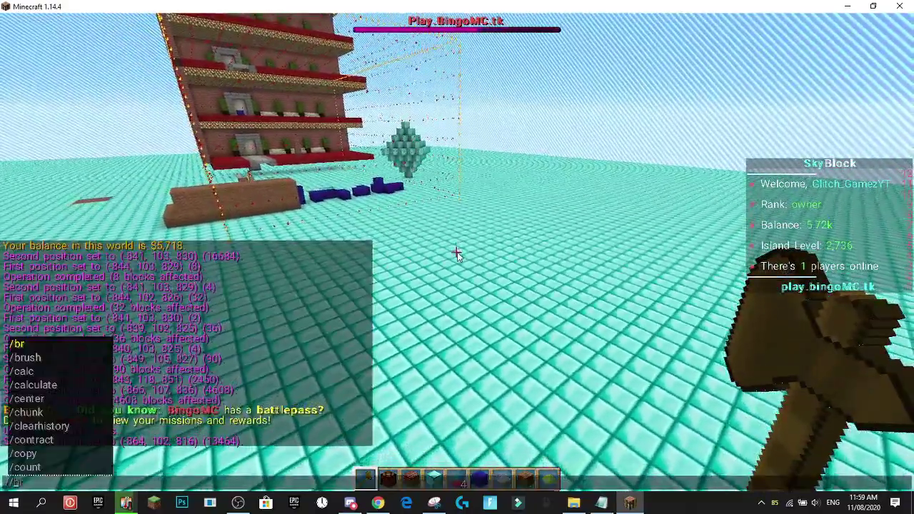
key("Return")
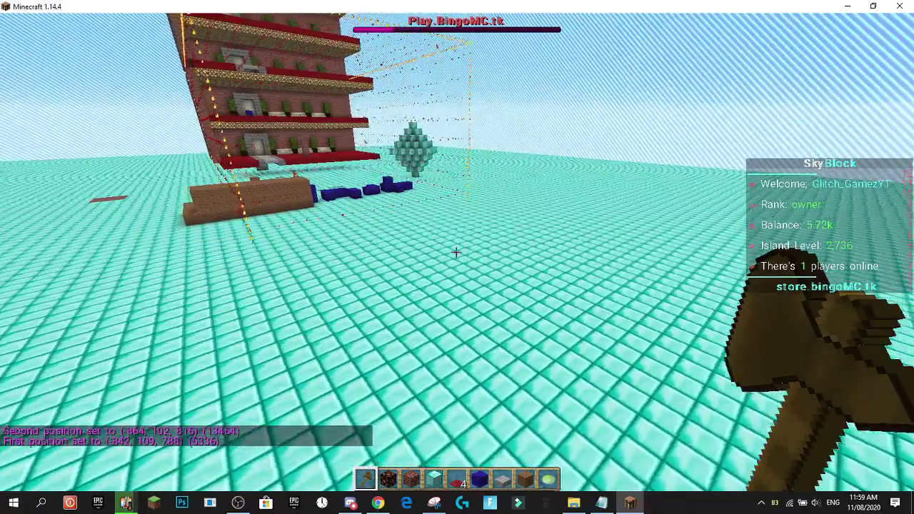
Step: Survey the outlined cuboid selection and list the server's installed plugins in chat
key("shift")
key("w")
key("space")
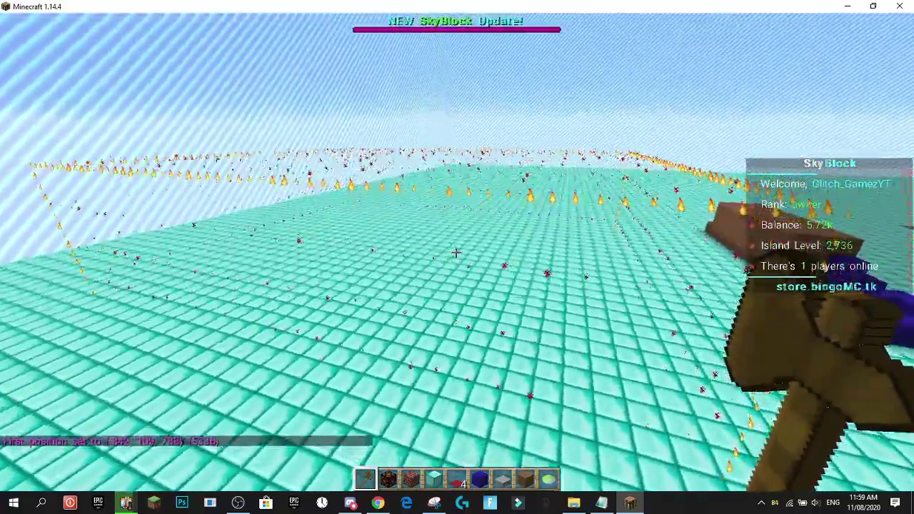
key("5")
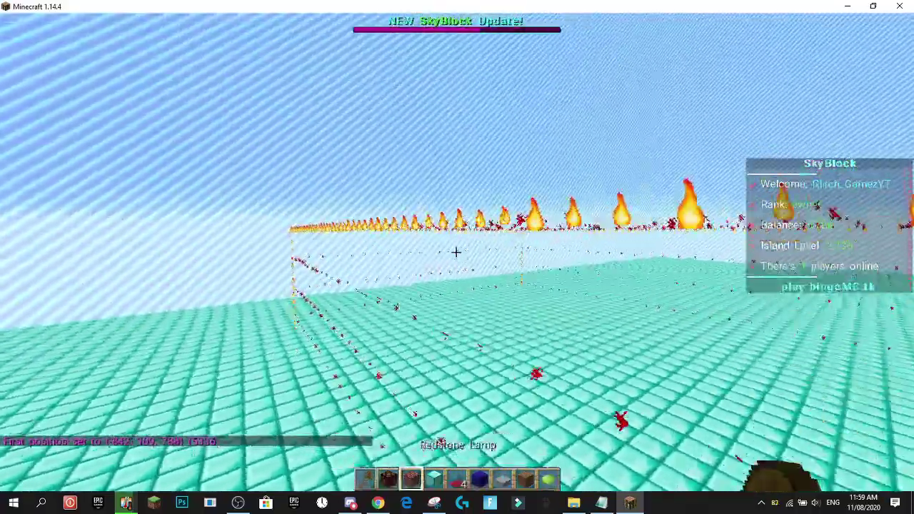
key("w")
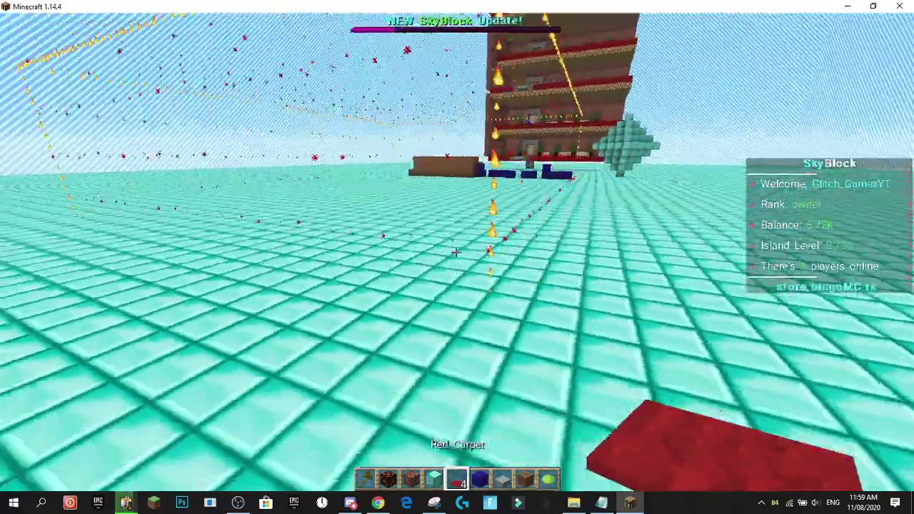
key("space")
key("slash")
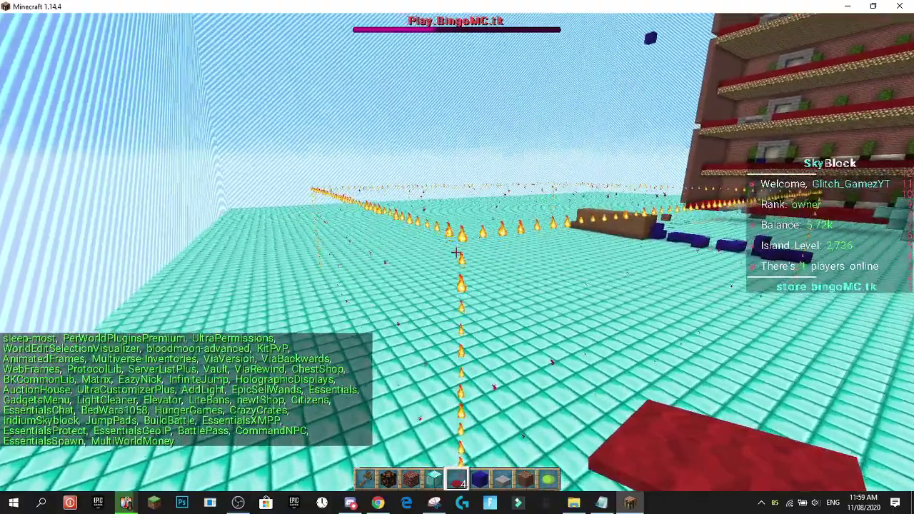
Step: Fill the selected cuboid on the diamond floor with gold blocks and view the result from its side
key("6")
right_click(455, 252)
key("space")
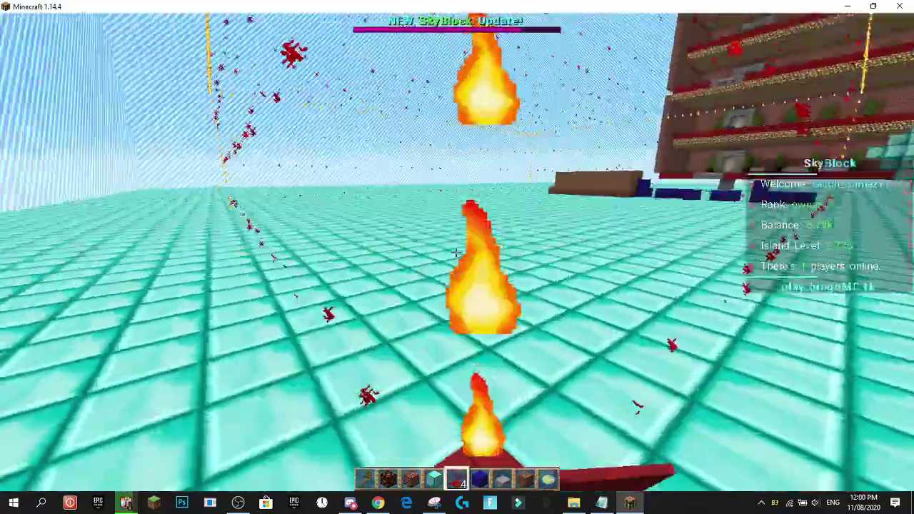
left_click(456, 253)
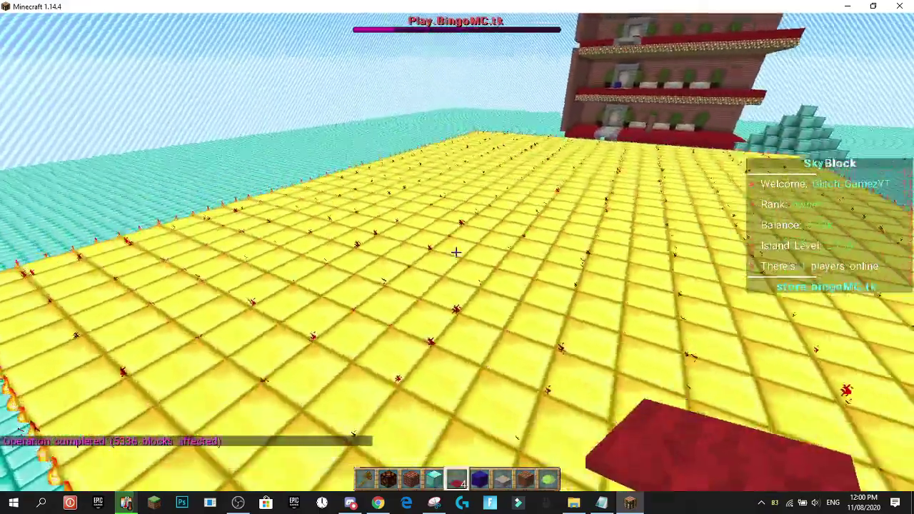
key("w")
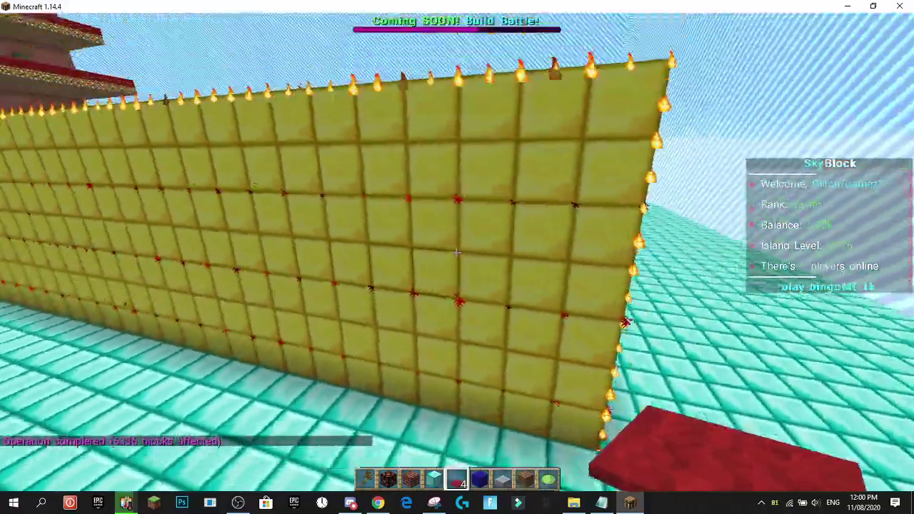
Step: Equip the wooden axe and switch the WorldEdit selection mode to sphere with //sel sphere
scroll(457, 257, "up", 2)
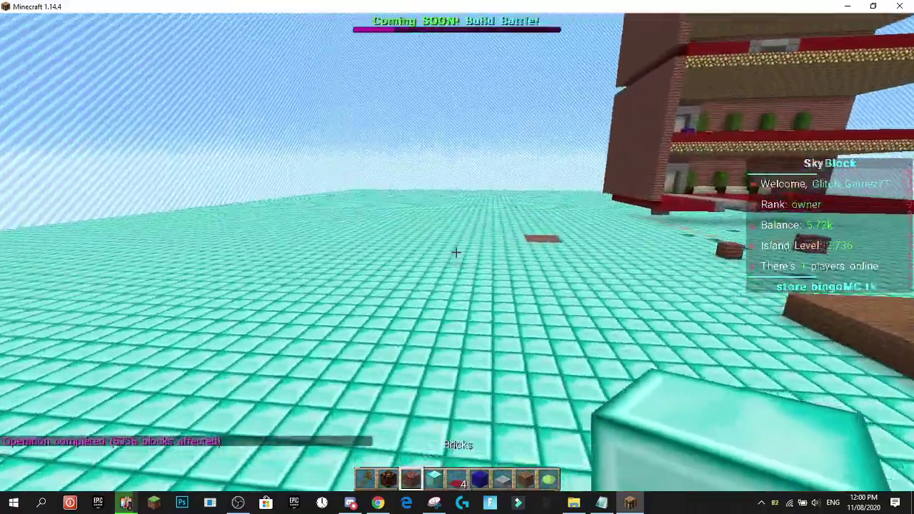
scroll(457, 257, "up", 2)
key("slash")
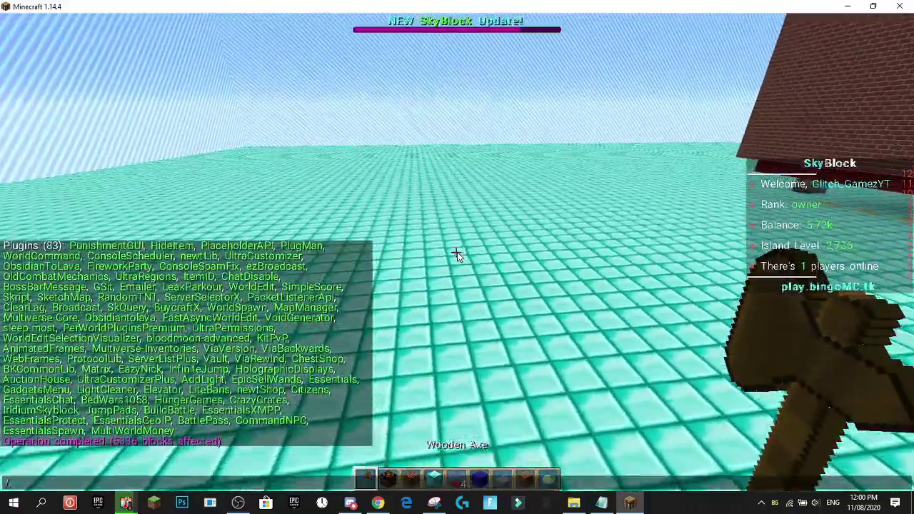
type("/sel sphere")
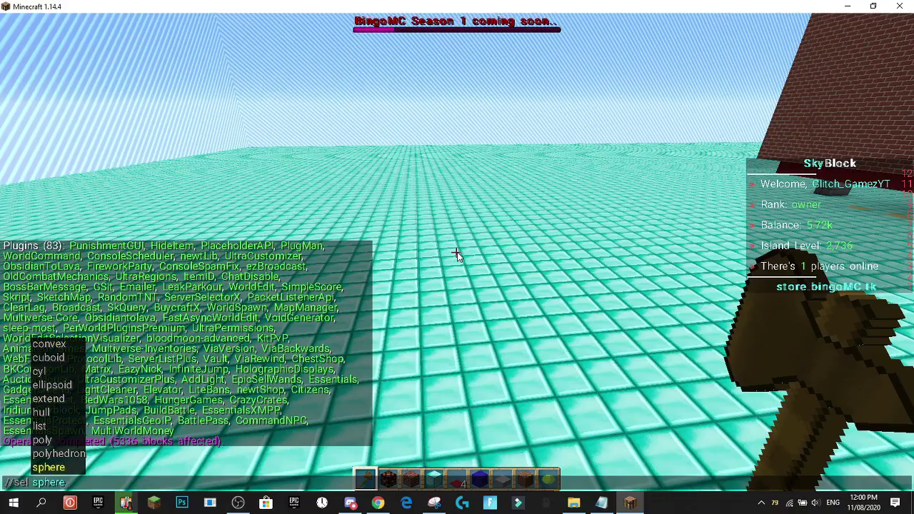
Step: Set the sphere selection's center at -836, 117, 841 with //pos1 and its radius to 26
key("w")
key("w")
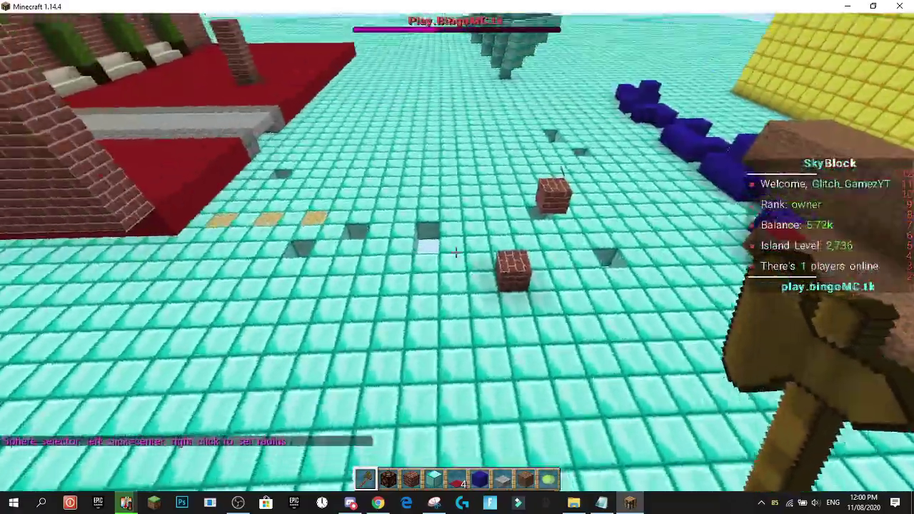
type("//pos1")
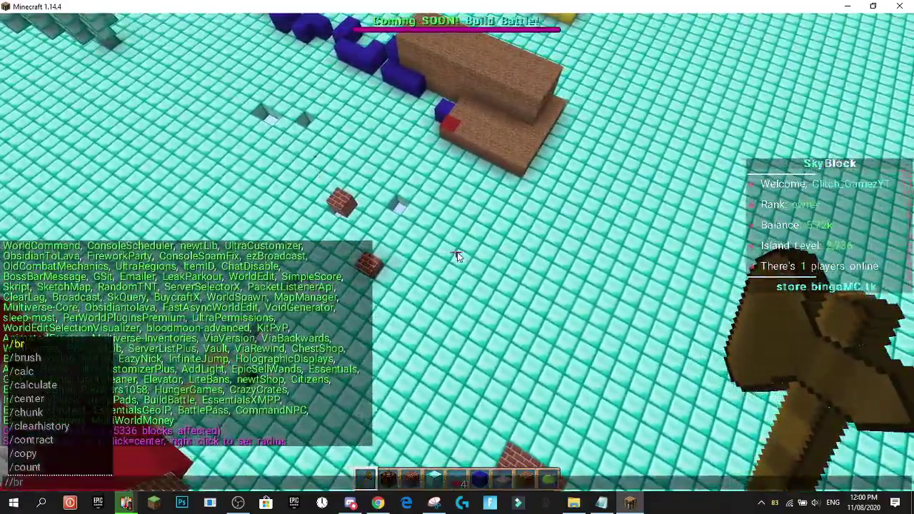
key("Return")
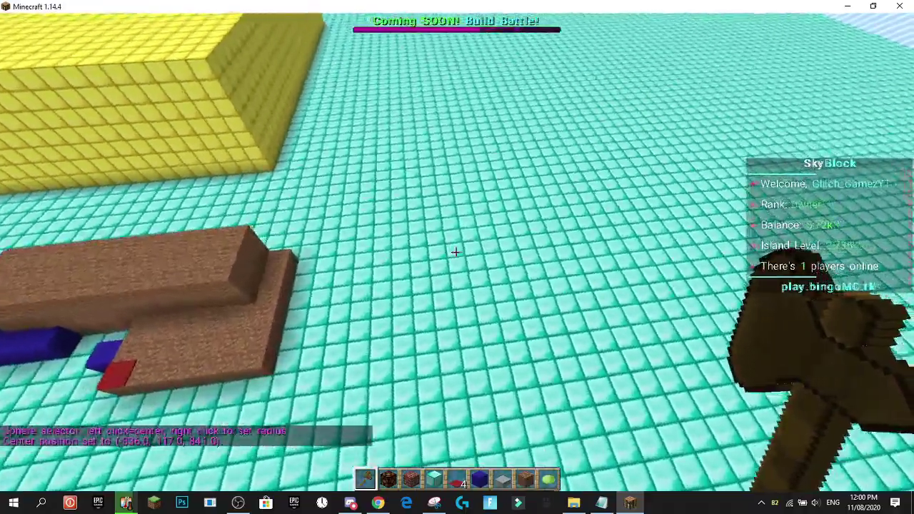
right_click(455, 251)
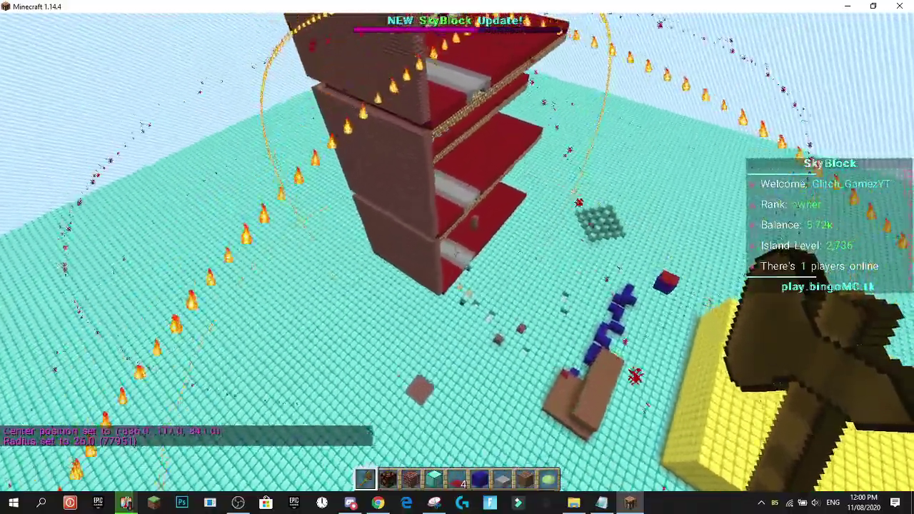
Step: Build a brick pillar on the open diamond floor and equip the wooden axe again
scroll(458, 252, "down", 1)
scroll(457, 252, "up", 1)
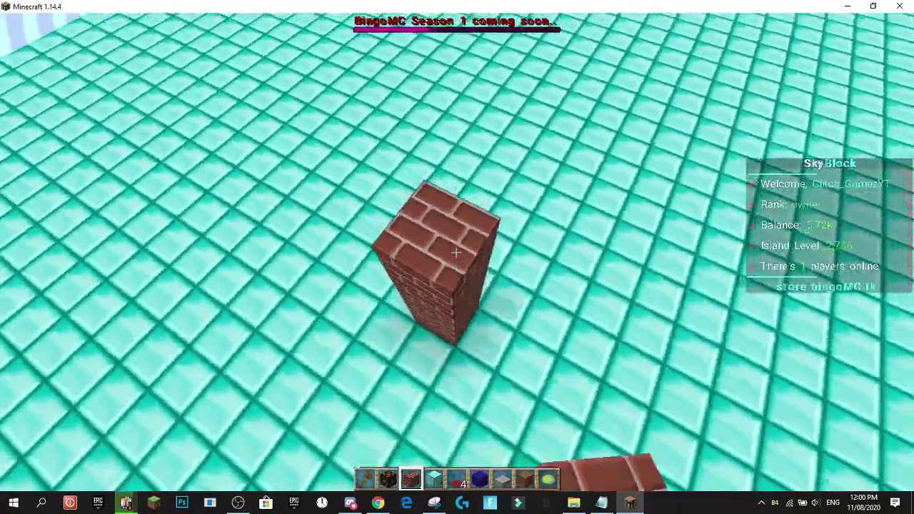
key("1")
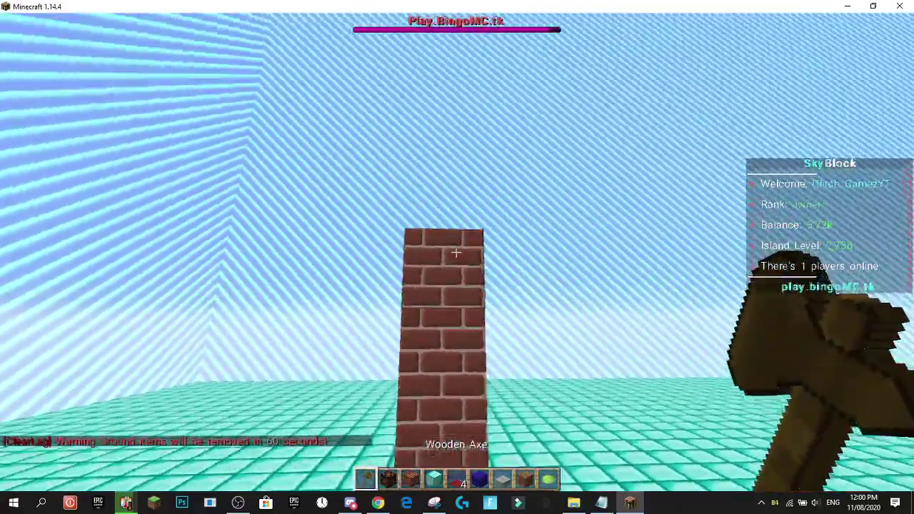
Step: Center the sphere selection on the brick pillar at -794, 107, 905 and set its radius to 14
right_click(455, 254)
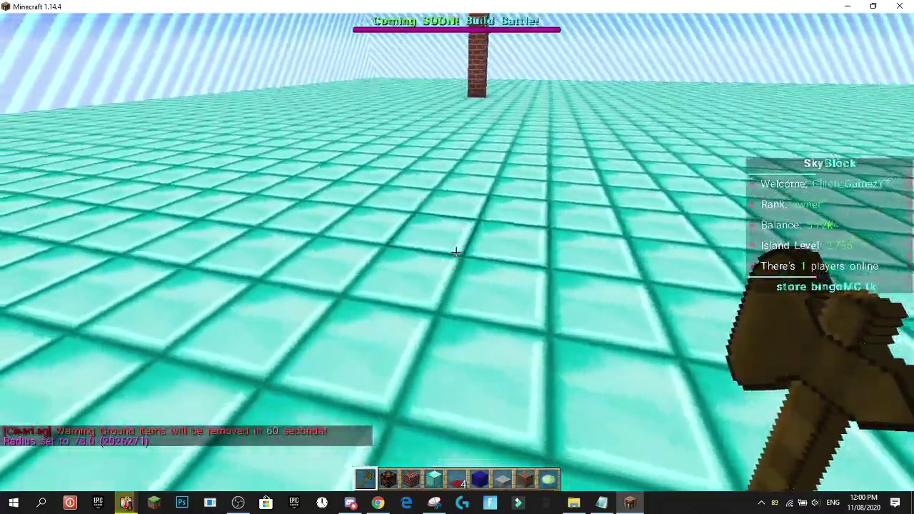
left_click(456, 252)
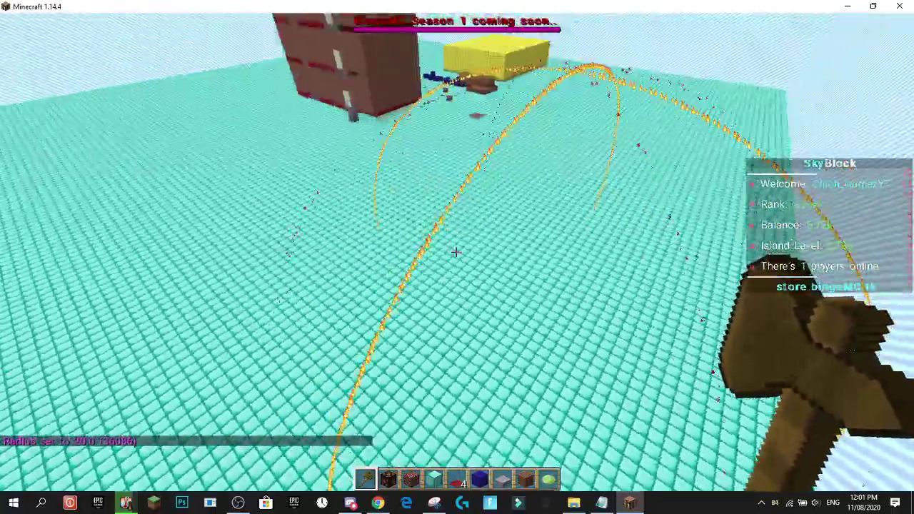
key("w")
left_click(456, 252)
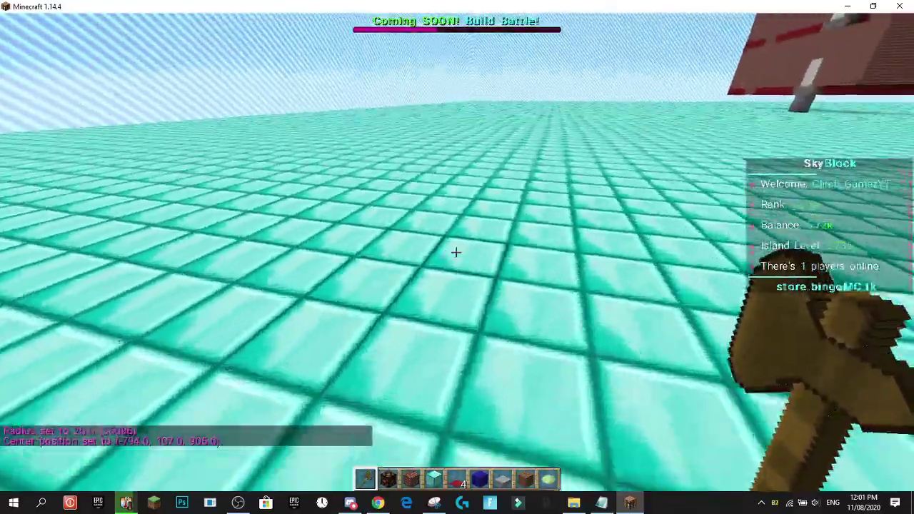
right_click(455, 252)
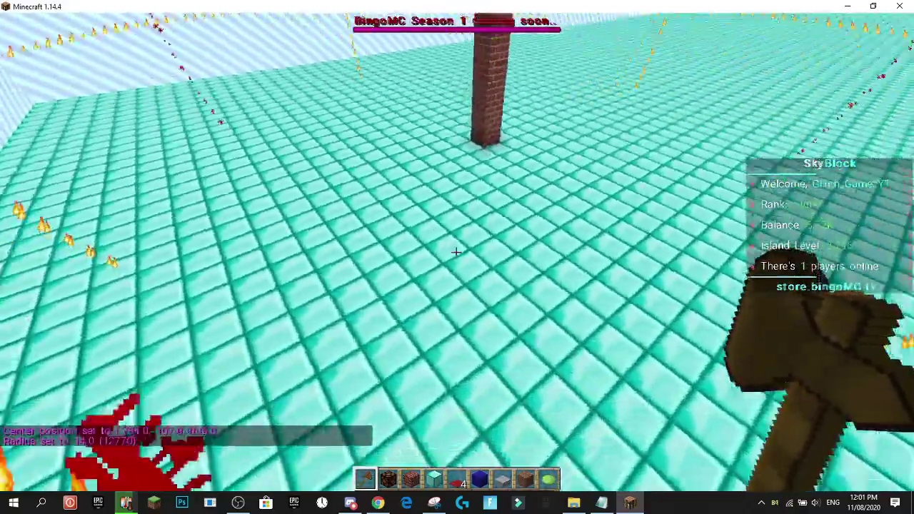
Step: Take the bricks in hand and survey the spherical selection around the pillar from above
key("3")
left_click(455, 252)
key("shift")
key("space")
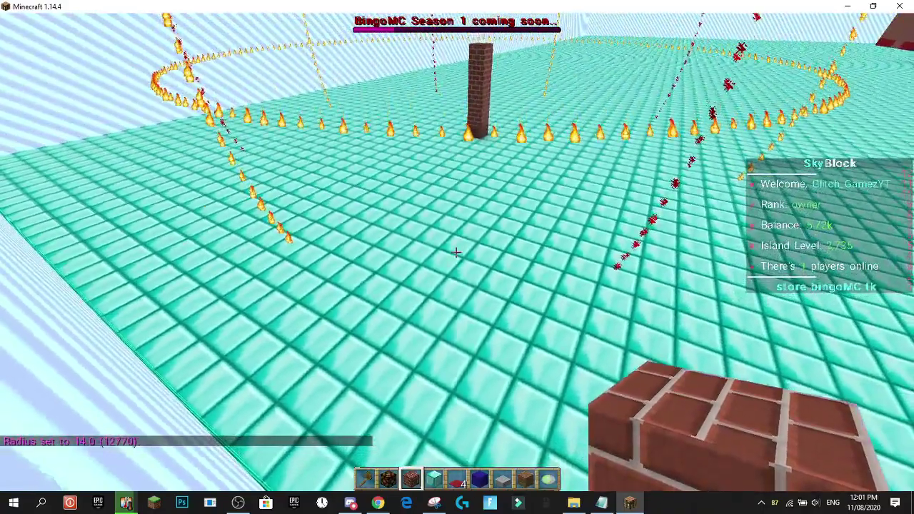
Step: Fill the spherical selection around the brick pillar with dirt using //set dirt
key("slash")
type("/br")
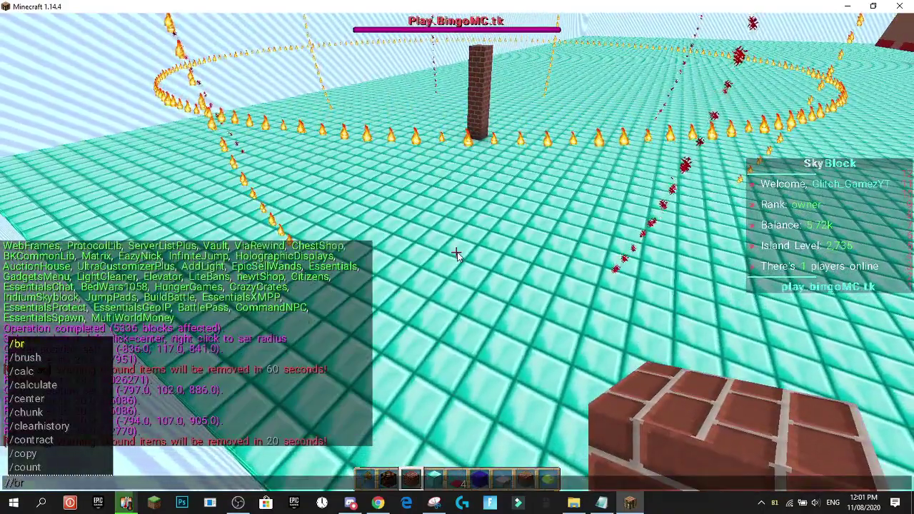
key("BackSpace")
key("BackSpace")
type("set di")
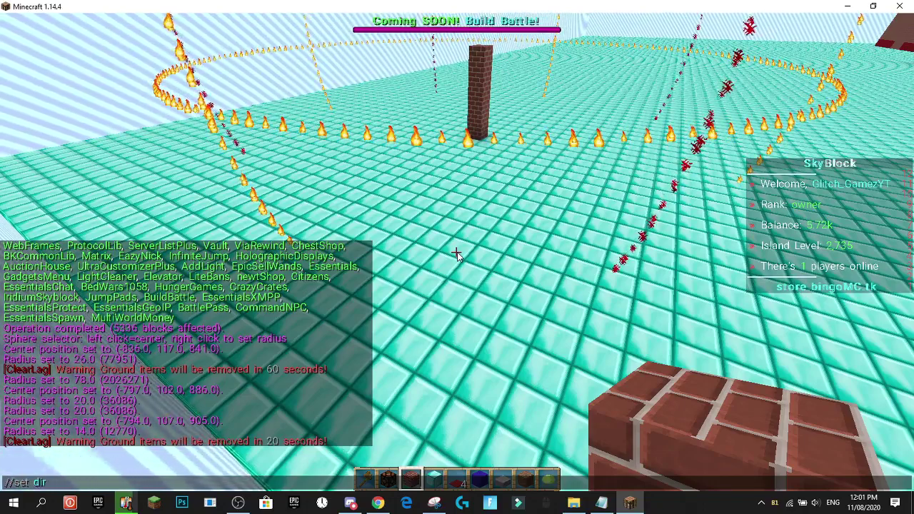
type("r")
key("BackSpace")
type("rt")
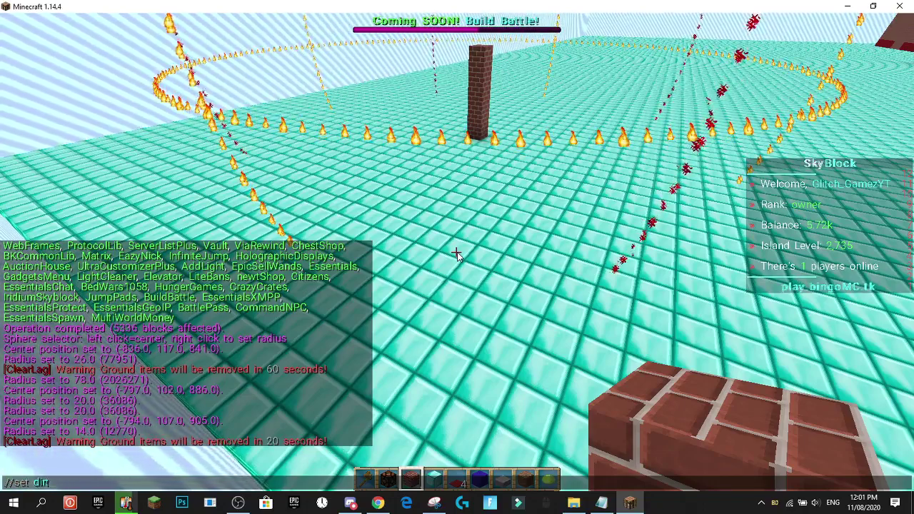
key("Return")
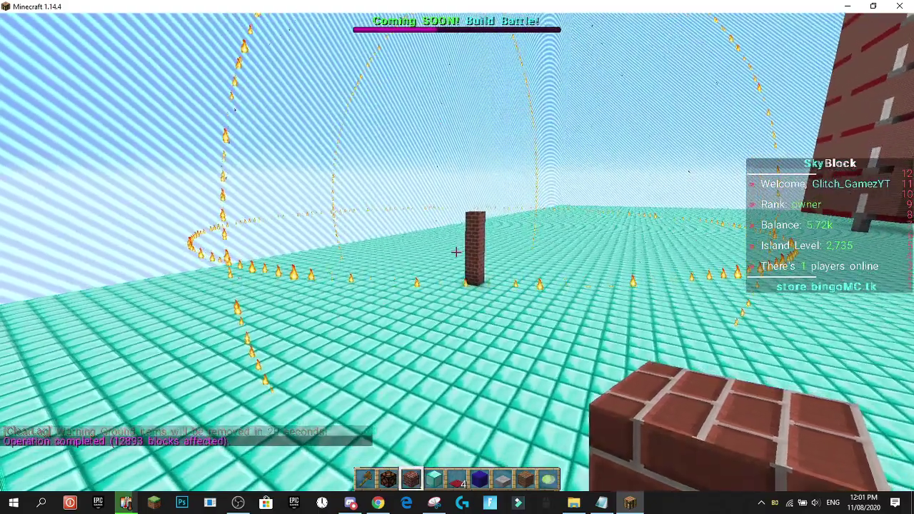
Step: Examine the dirt sphere from its side, from beneath the diamond floor and from above
key("s")
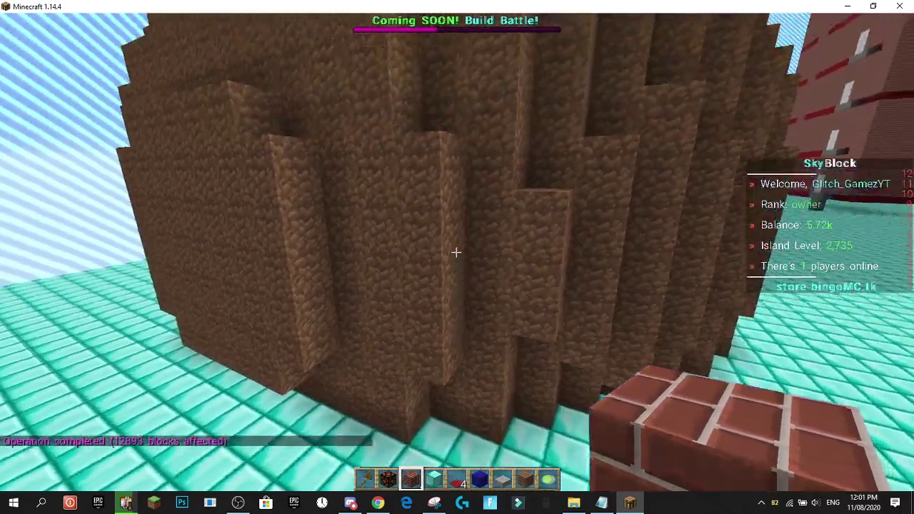
key("shift")
key("shift")
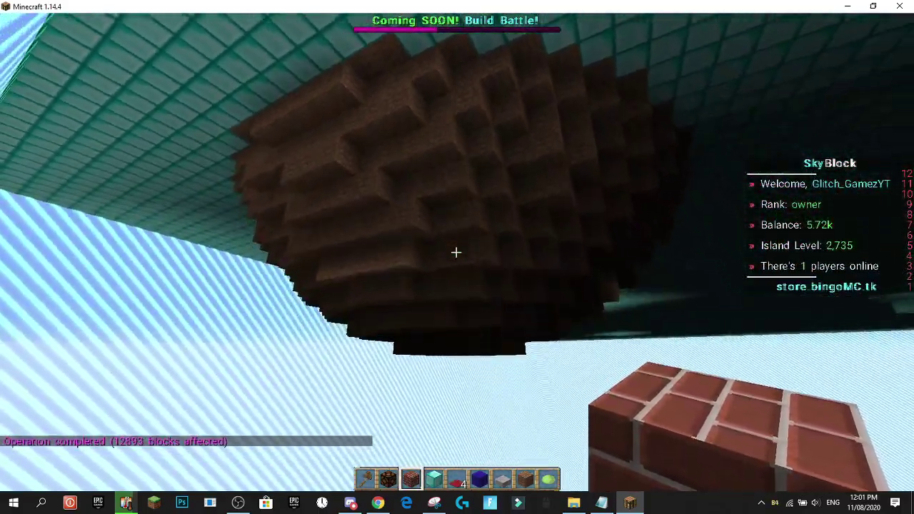
key("space")
key("space")
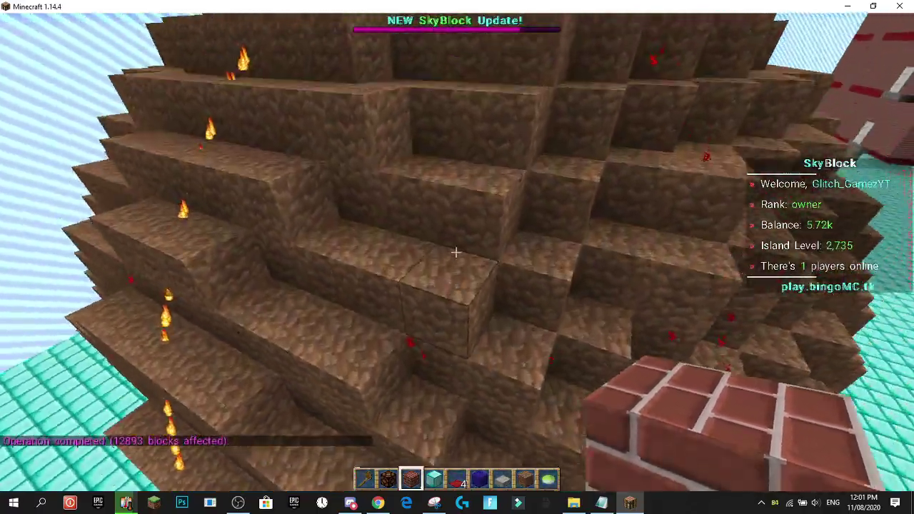
key("w")
key("a")
key("shift")
key("s")
Step: Take the dirt in hand and break several blocks out of the sphere's upper slope
scroll(456, 253, "up", 3)
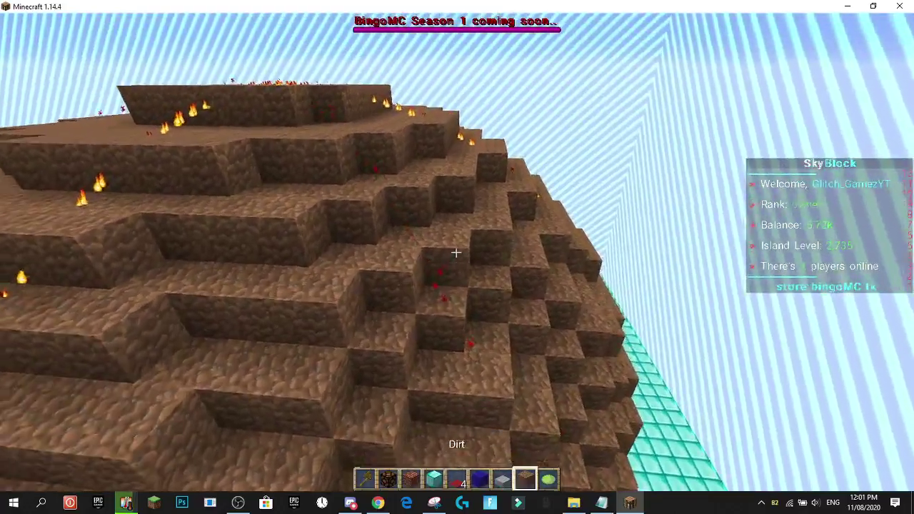
scroll(456, 253, "up", 1)
key("w")
key("w")
left_click(456, 253)
left_click(456, 253)
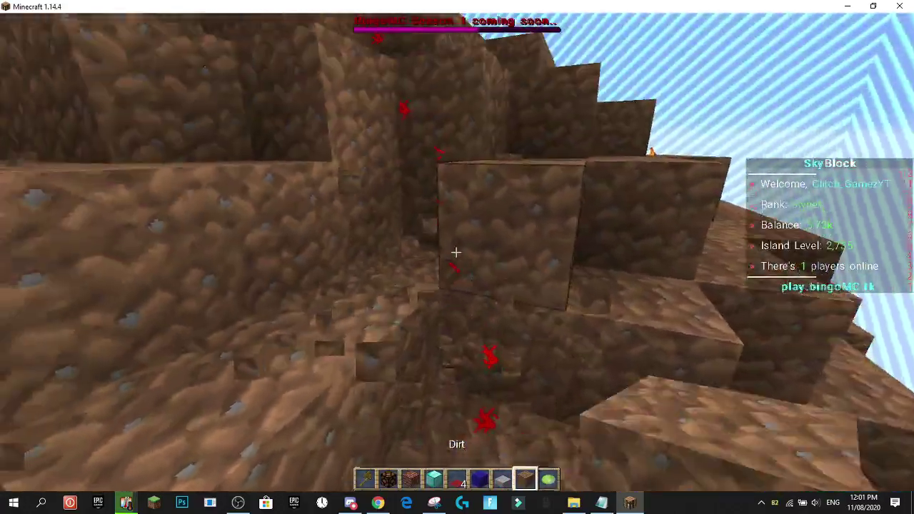
left_click(456, 253)
left_click(456, 253)
key("w")
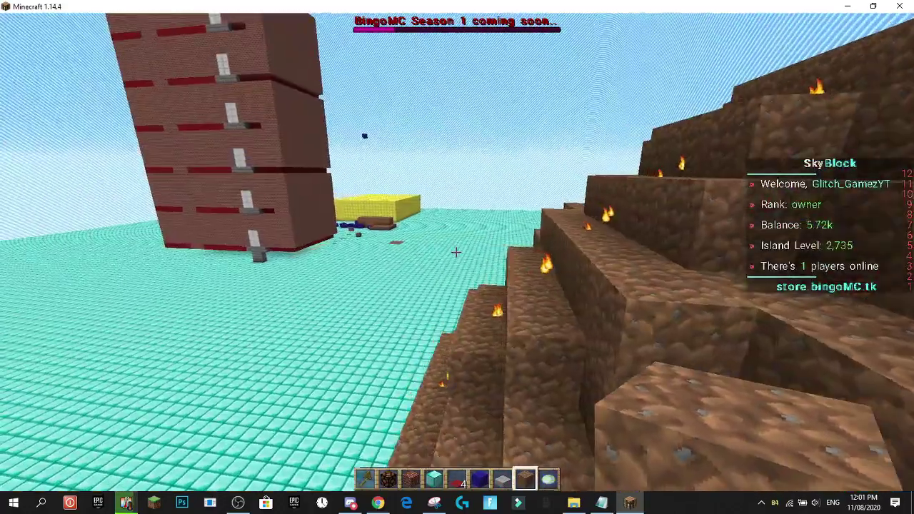
Step: Break a few blocks along the vertical particle line on the sphere's side and back away from it
key("w")
key("shift")
left_click(455, 253)
left_click(456, 253)
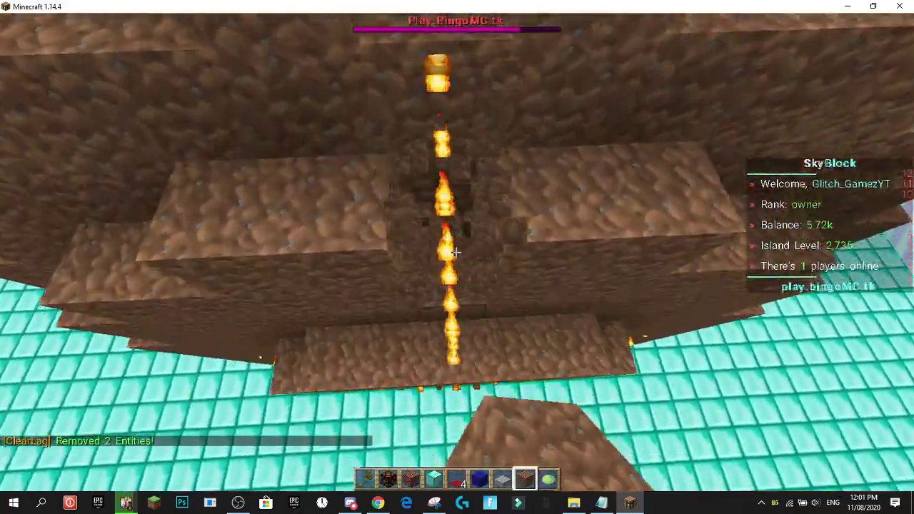
left_click(456, 253)
key("s")
scroll(456, 253, "down", 1)
scroll(456, 253, "up", 1)
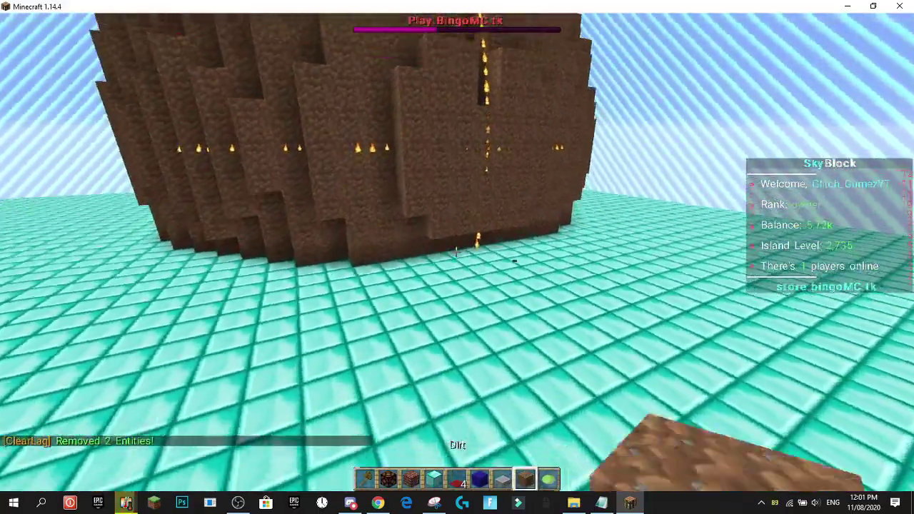
Step: Break more blocks out of the sphere's lower wall and retreat to view the whole dome
key("w")
left_click(455, 253)
left_click(456, 253)
left_click(456, 252)
left_click(456, 253)
key("w")
key("a")
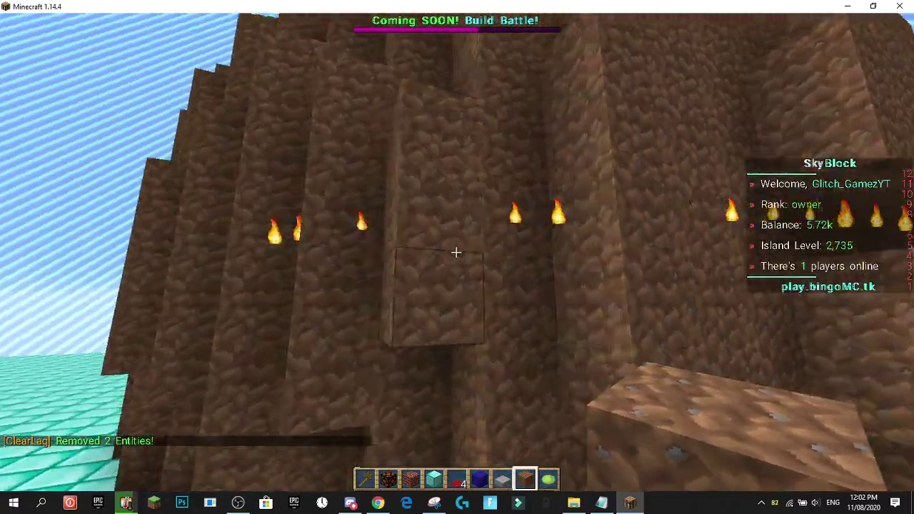
key("s")
key("s")
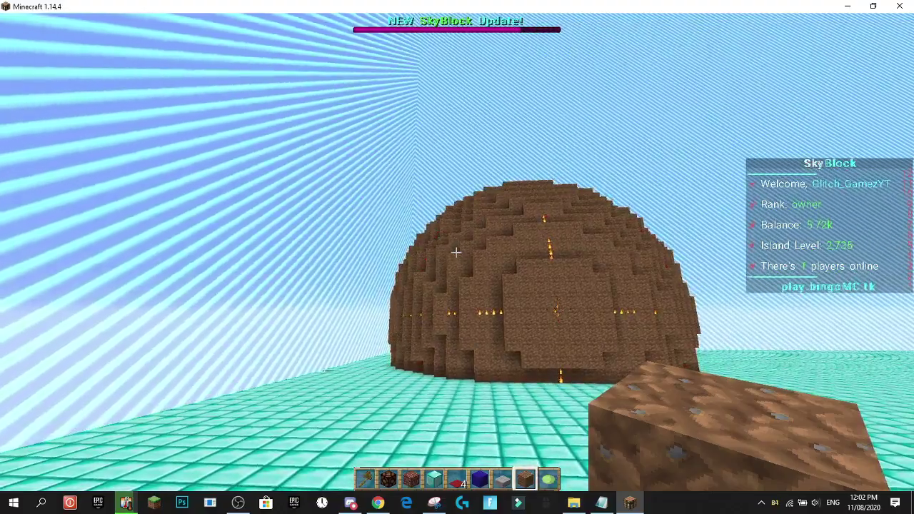
key("w")
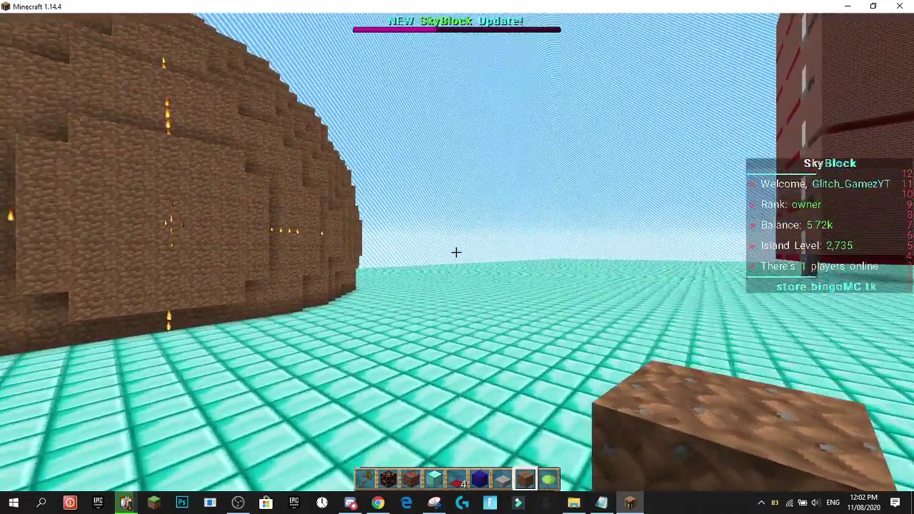
Step: Equip the wooden axe, switch to the cylindrical selector with //sel cyl and make a selection centered at -823, 102, 885 with radius 3/5
type("2")
type("1//sel extend")
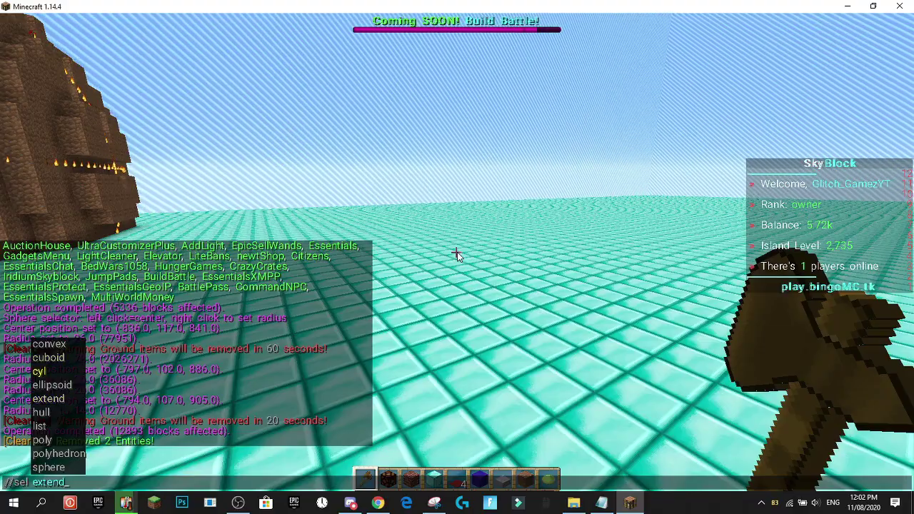
key("Tab")
key("Return")
left_click(456, 253)
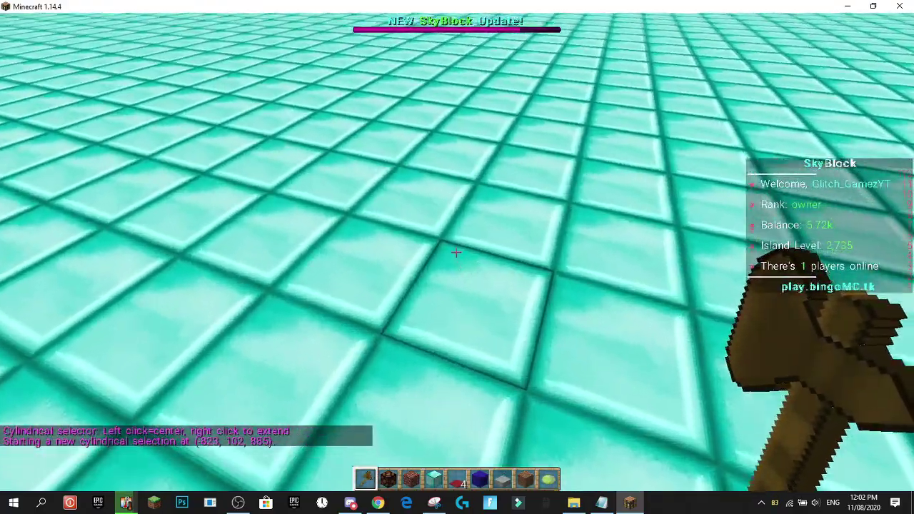
right_click(456, 252)
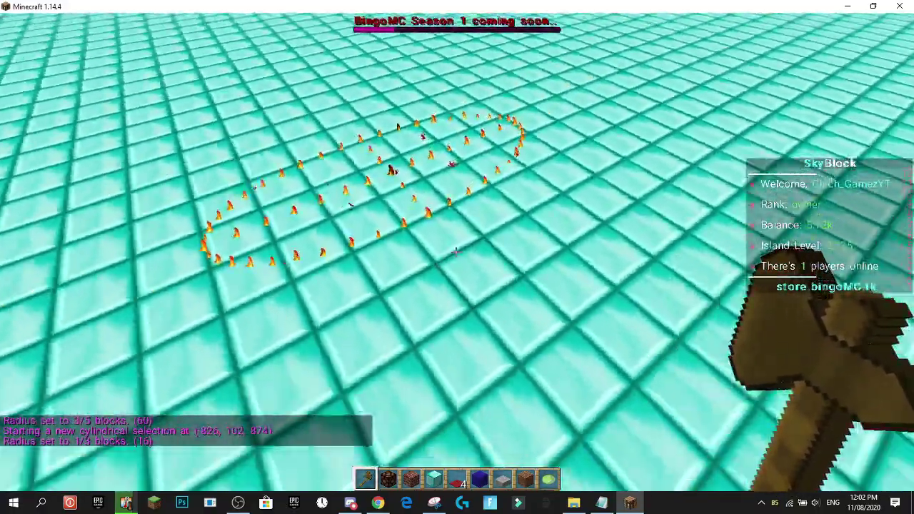
Step: Recenter the cylindrical selection at -835, 102, 884, extend its radius to 14/23 blocks and fill it with redstone_block
left_click(455, 252)
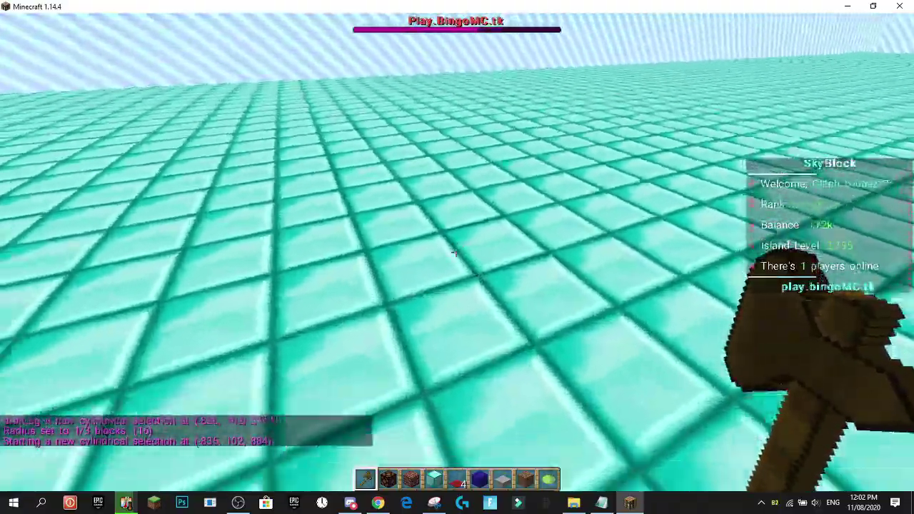
right_click(455, 251)
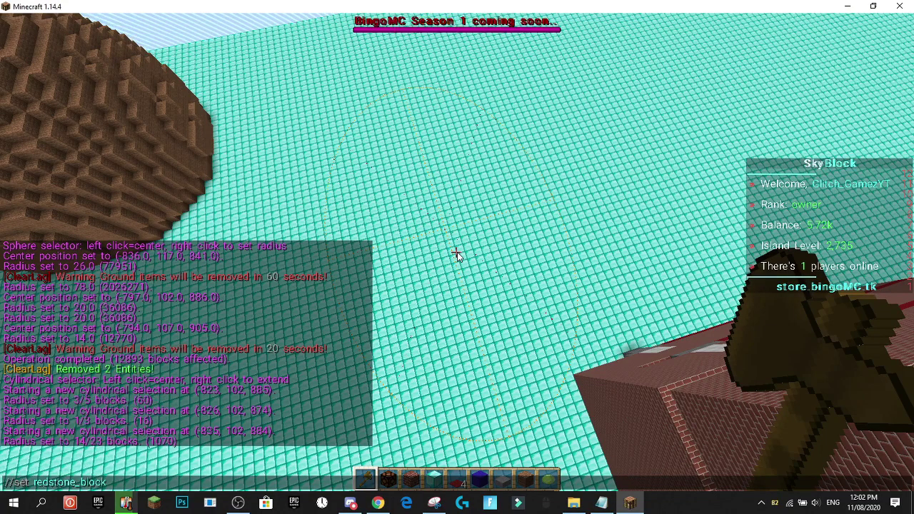
key("Return")
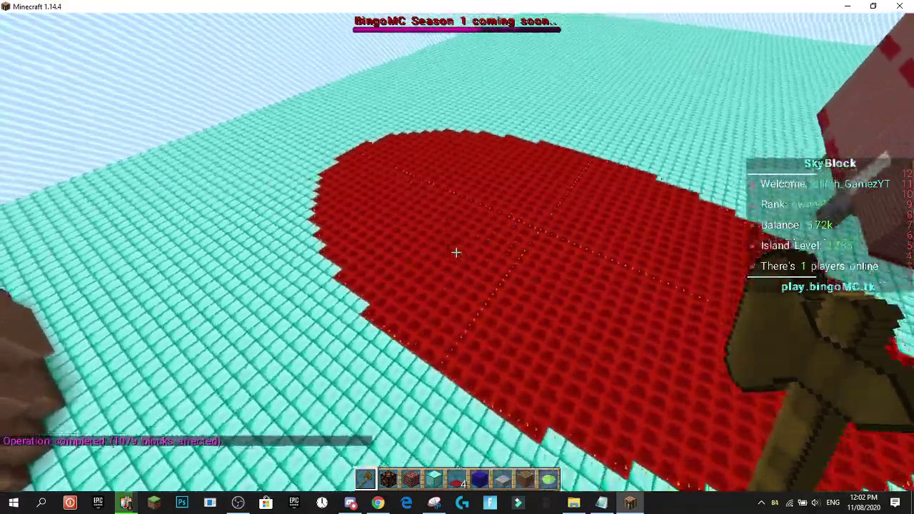
key("w")
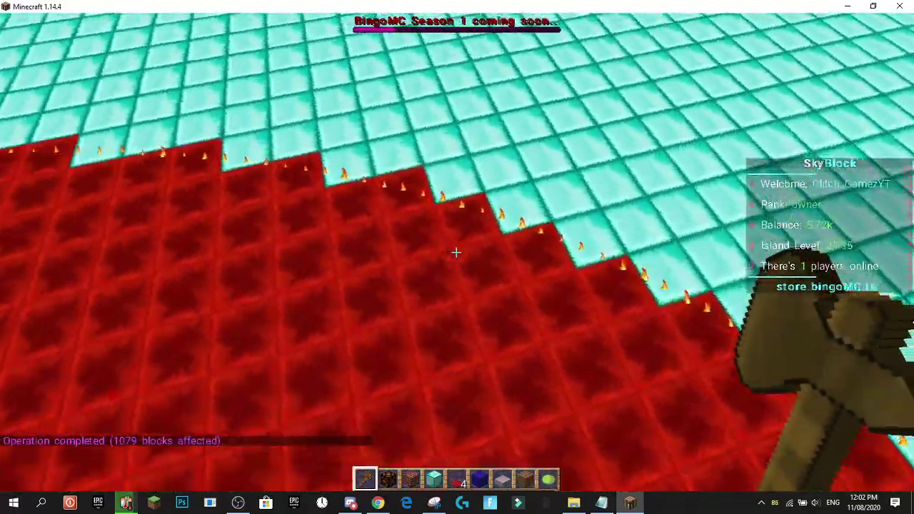
key("w")
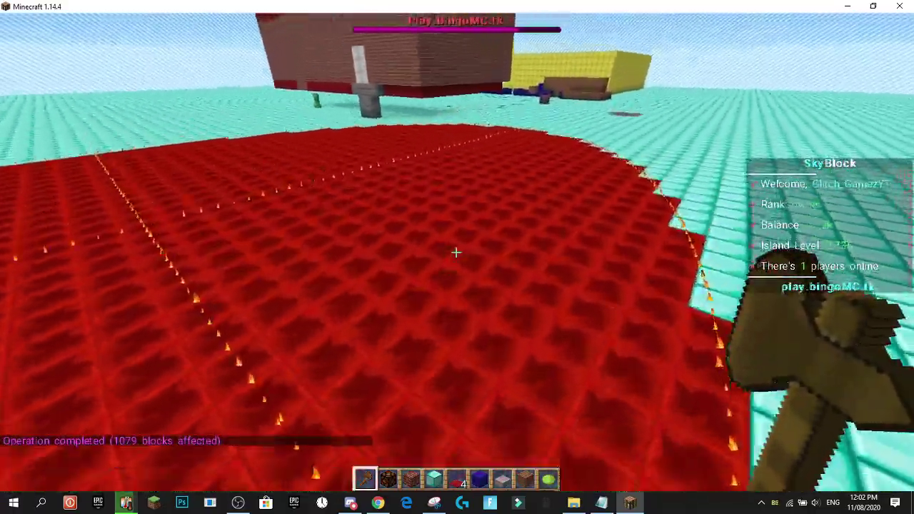
key("w")
key("space")
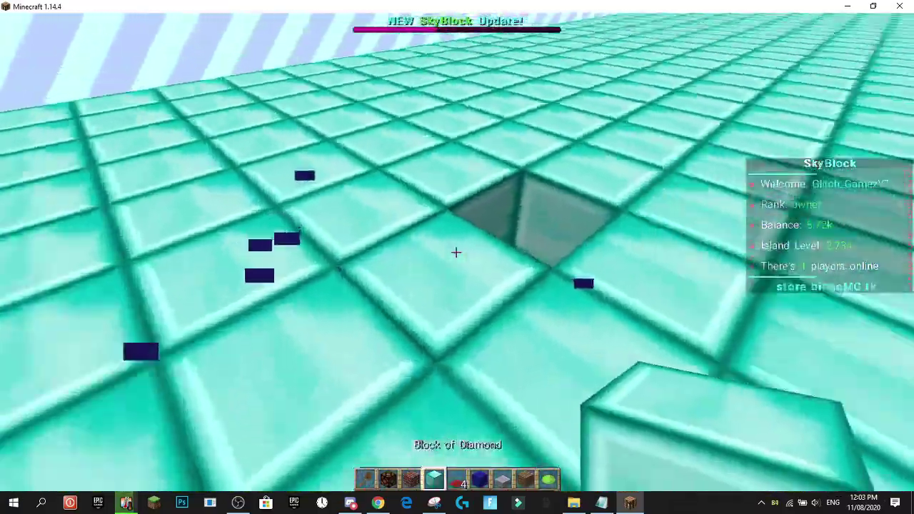
Step: Patch the one-block hole in the diamond floor with a Block of Diamond
right_click(457, 253)
left_click(456, 252)
key("slash")
type("br")
type("se")
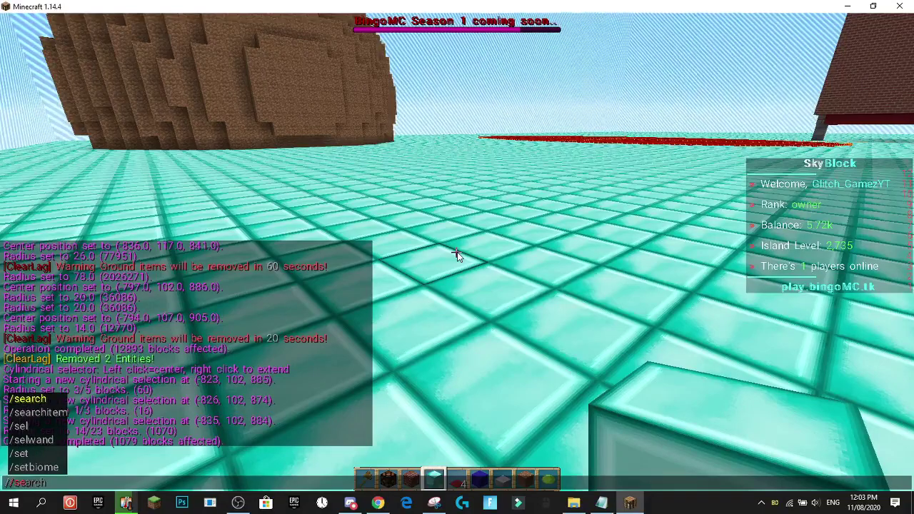
key("Escape")
Step: Equip the wooden axe, switch to the 2D polygon selector with //sel poly and add a point at -782, 102, 862
key("1")
key("slash")
key("Up")
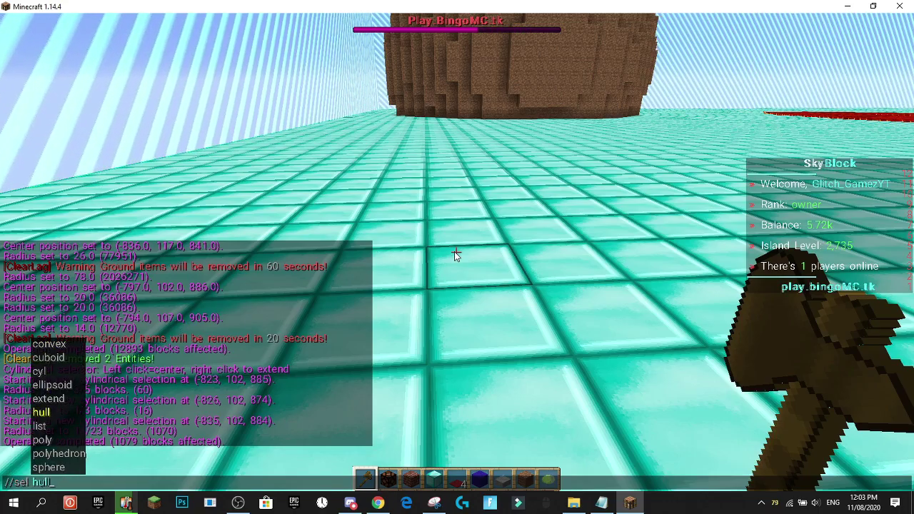
key("Return")
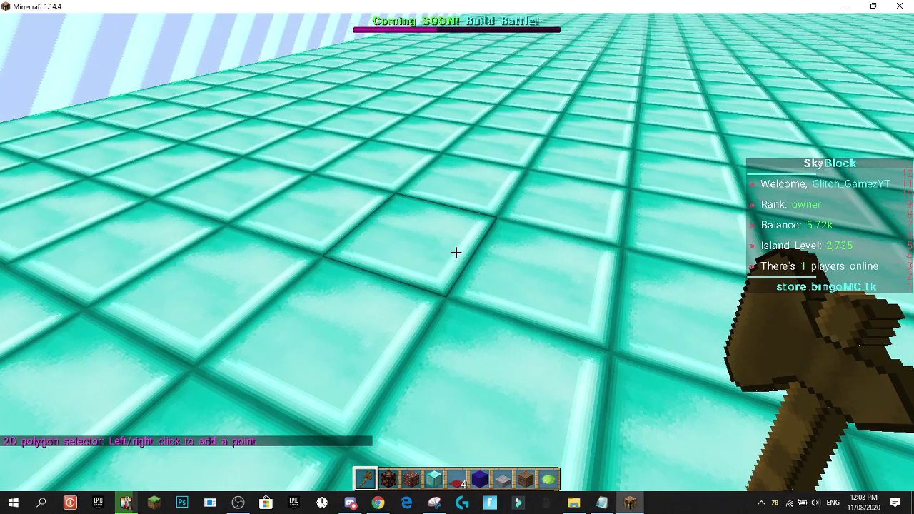
right_click(457, 252)
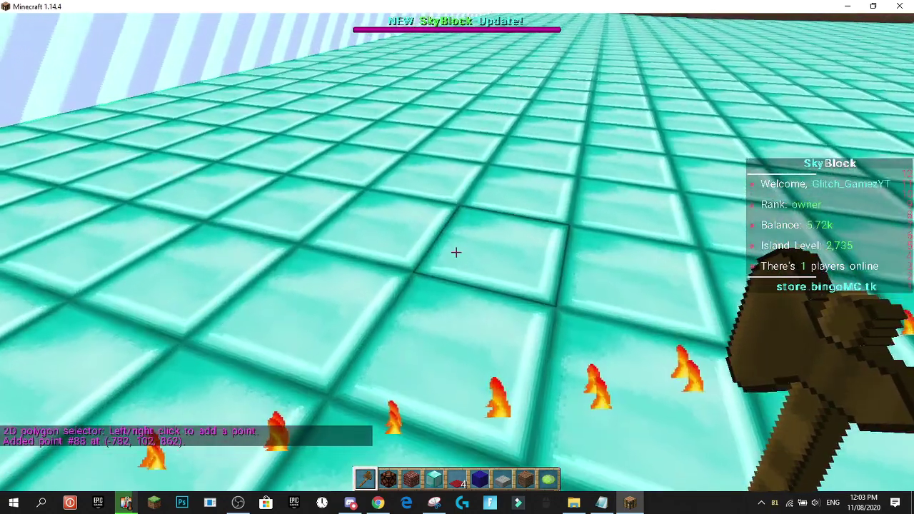
key("space")
key("space")
key("space")
key("w")
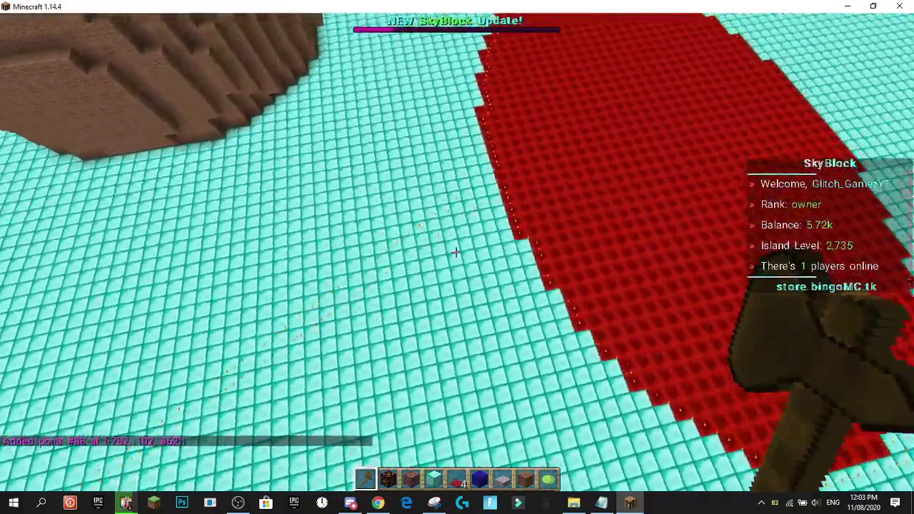
key("w")
key("shift")
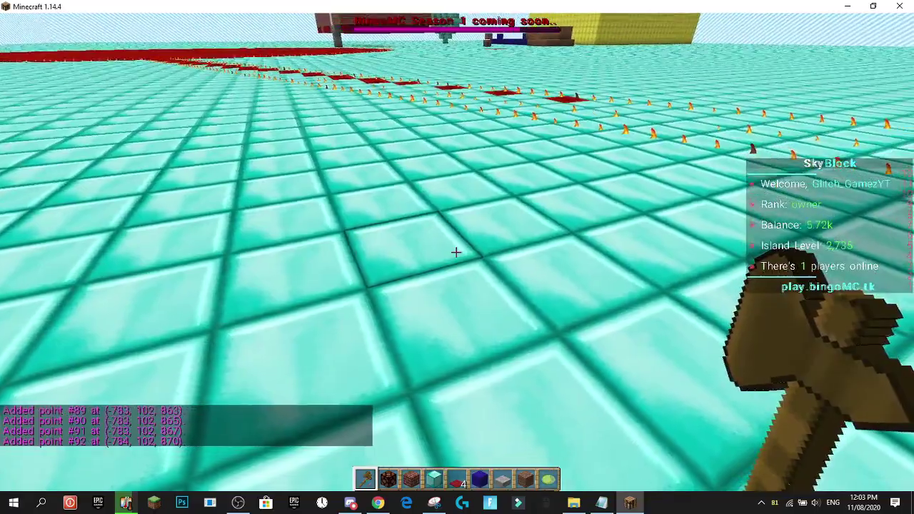
Step: Add a series of closely spaced polygon points across the diamond floor toward the dirt sphere
right_click(458, 251)
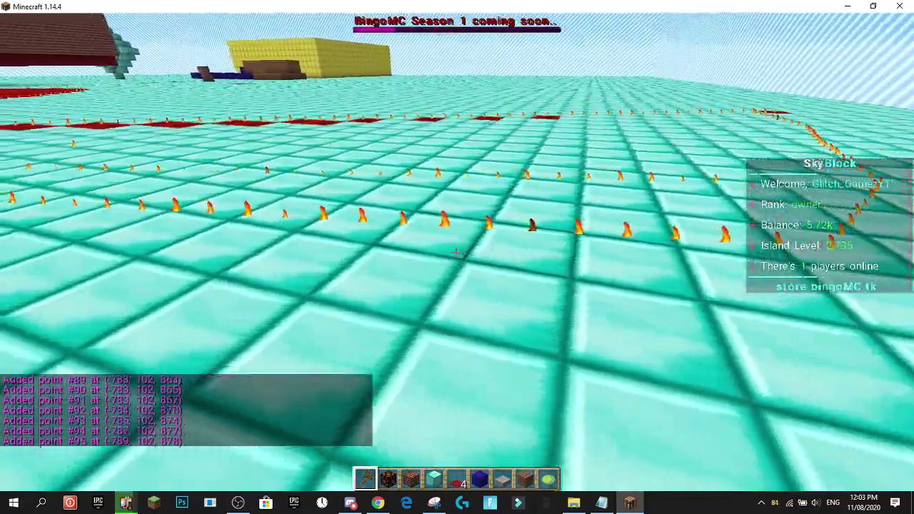
right_click(456, 253)
right_click(456, 252)
right_click(455, 252)
right_click(456, 253)
right_click(456, 252)
key("space")
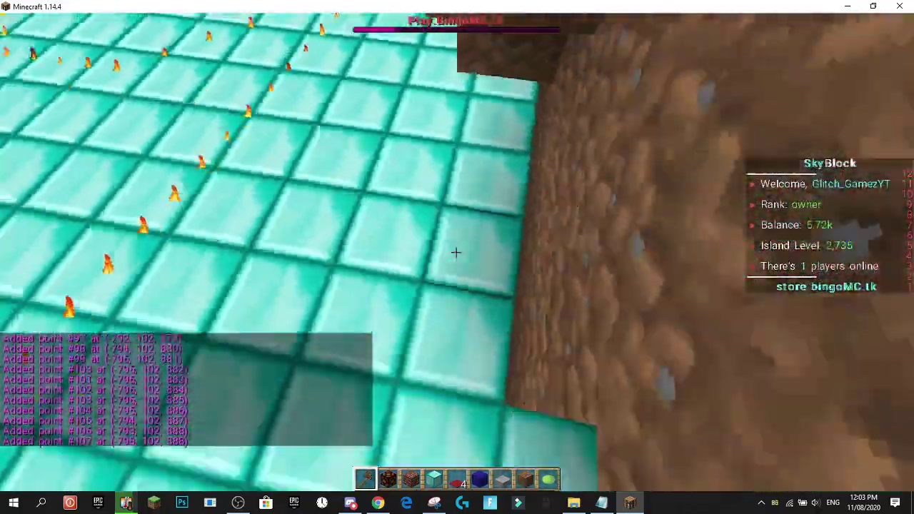
Step: Continue the polygon points past the dirt sphere to -823, 102, 900 and fill the selection with redstone blocks
right_click(456, 252)
right_click(456, 252)
right_click(456, 252)
right_click(456, 252)
right_click(456, 252)
right_click(455, 252)
right_click(456, 252)
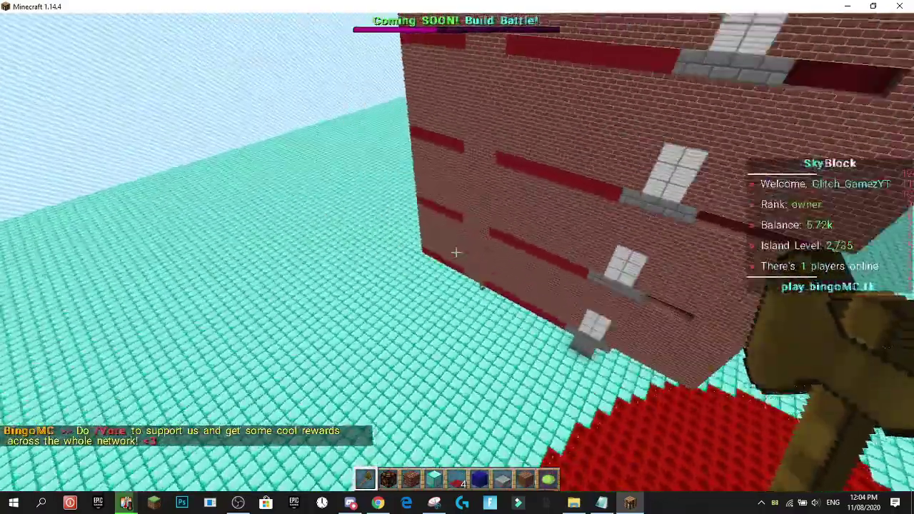
Step: Switch WorldEdit back to the cuboid selector with the //sel command
type("/br")
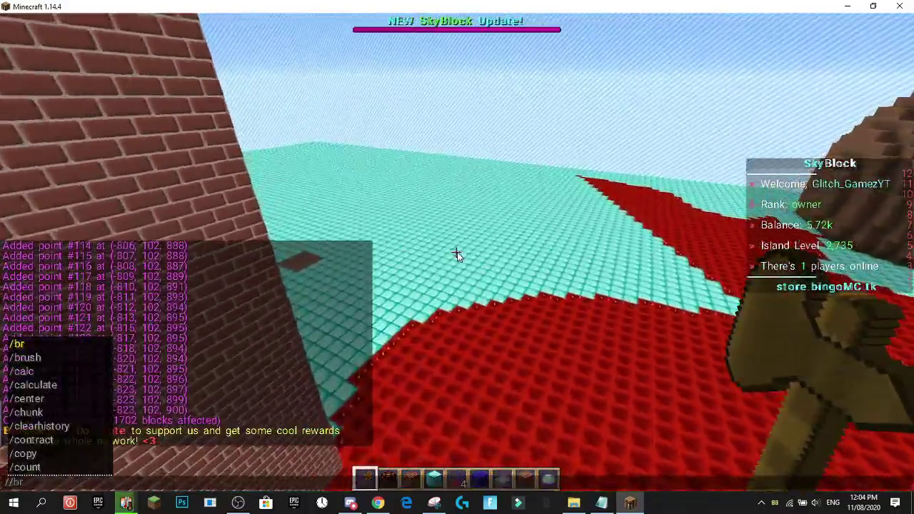
key("BackSpace")
key("BackSpace")
type("selwand")
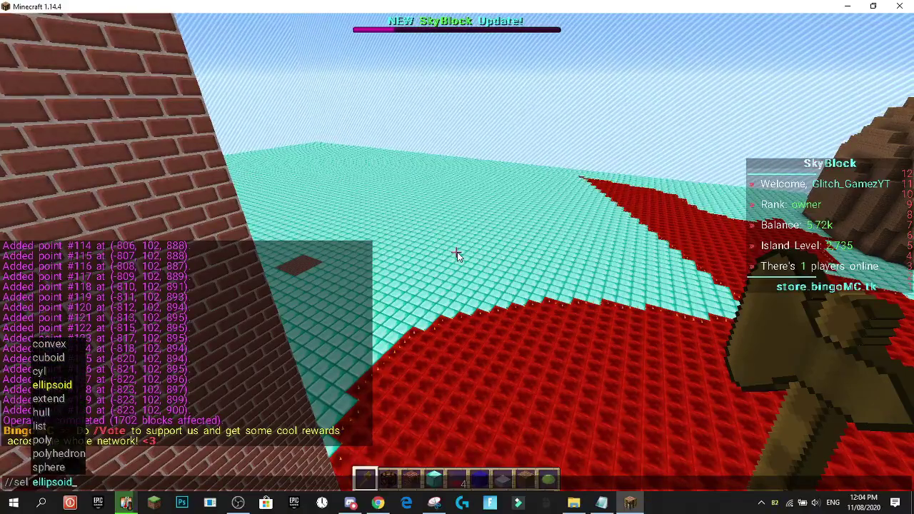
type("w")
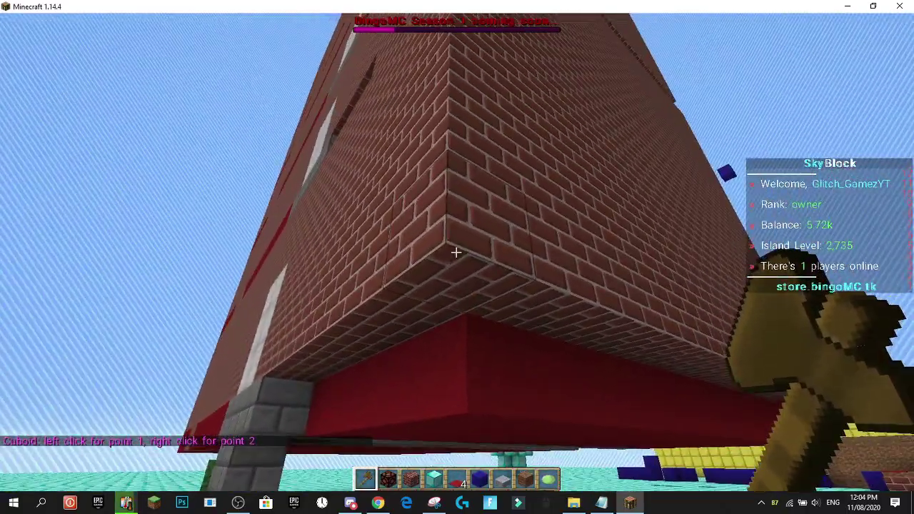
Step: Set the cuboid's second position at the brick building's lower back corner, at -843, 103, 864
right_click(455, 252)
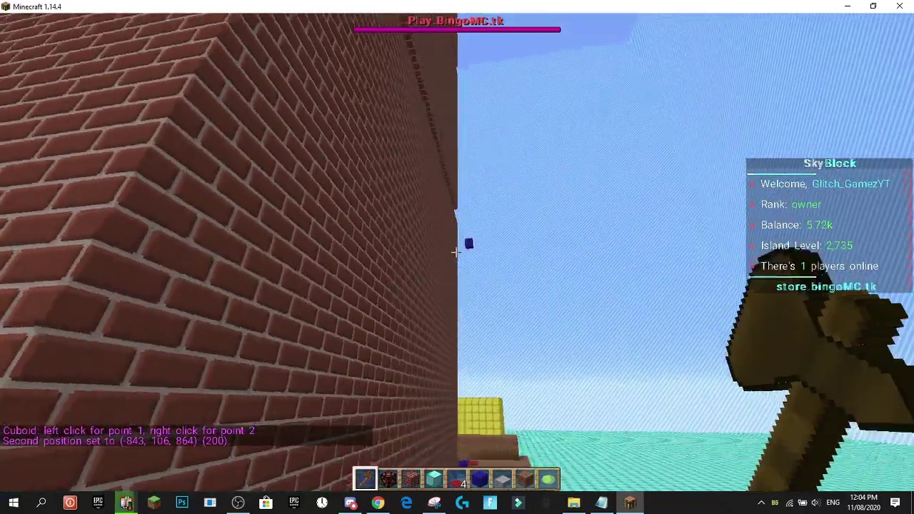
scroll(455, 252, "down", 2)
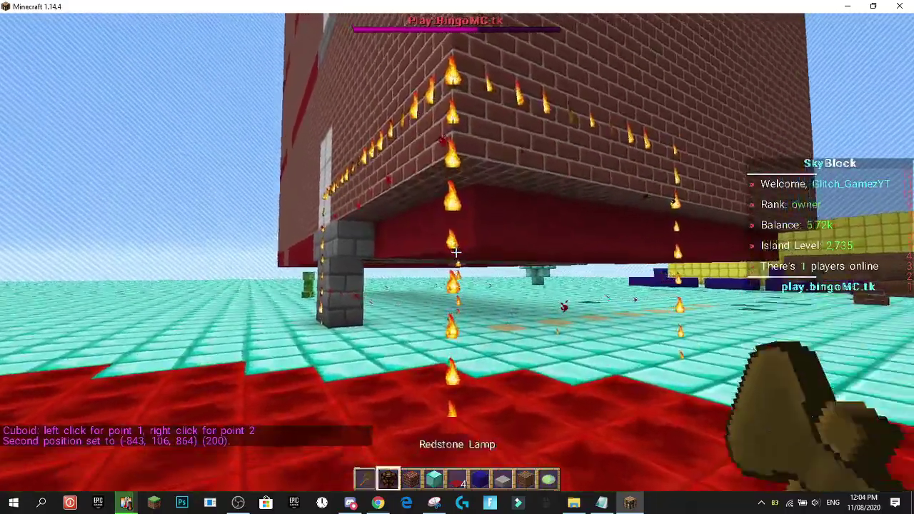
scroll(455, 252, "up", 2)
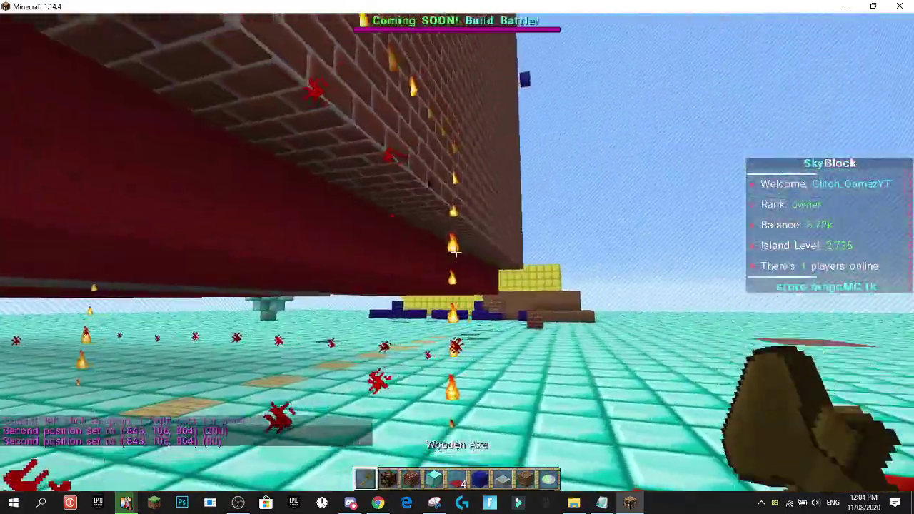
right_click(456, 252)
Step: Set the cuboid's first position on the outer front corner of an upper red floor, at -870, 132, 851
key("w")
key("space")
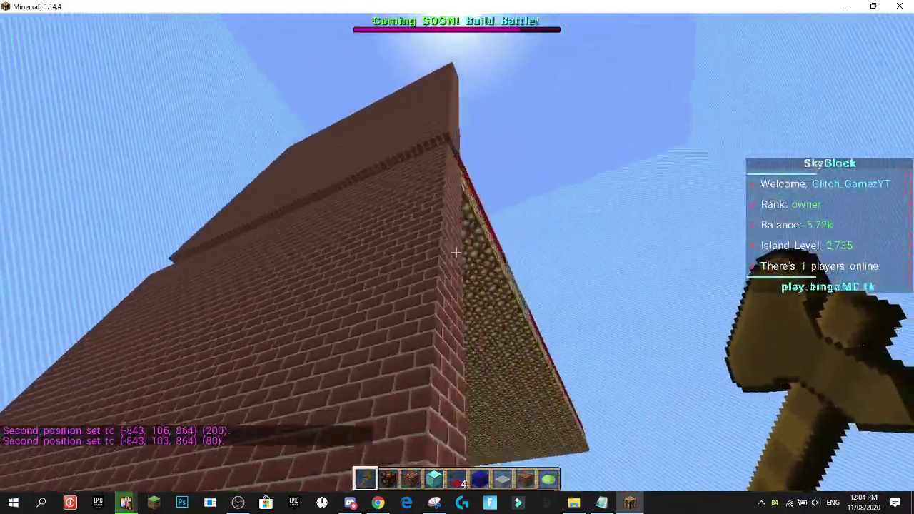
key("w")
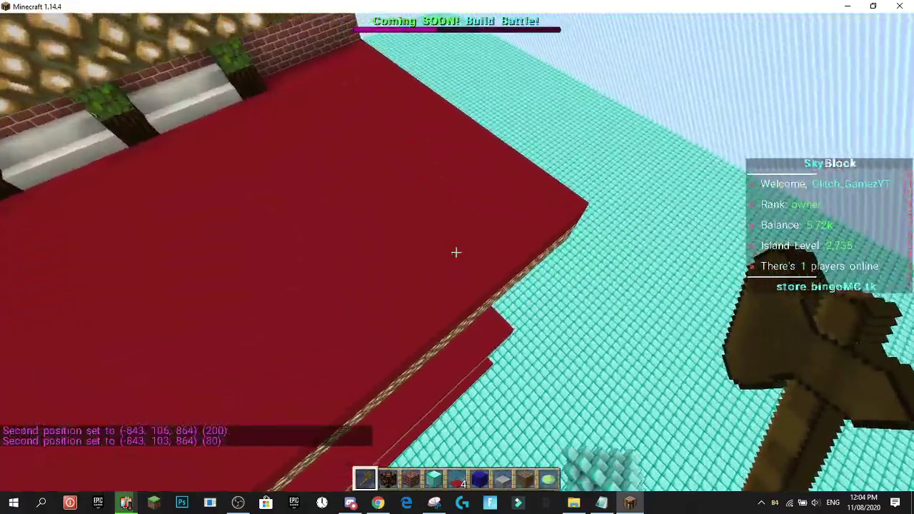
key("shift")
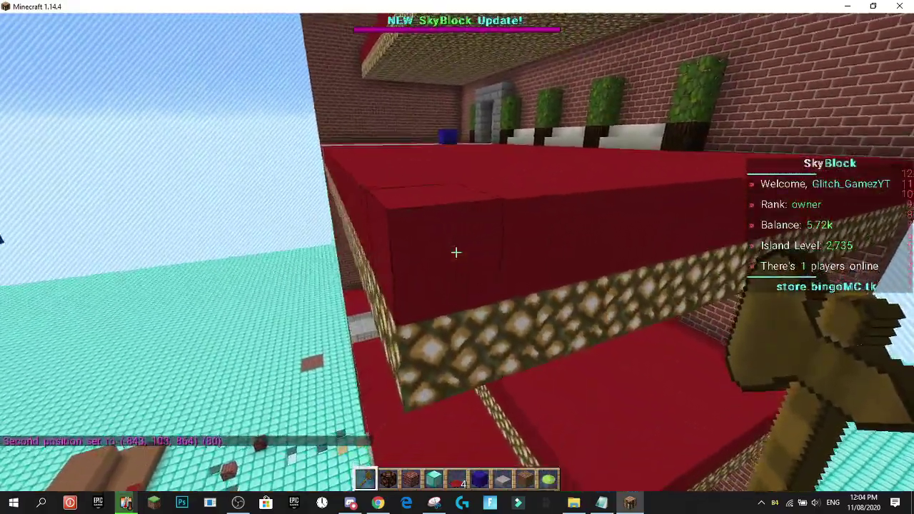
key("shift")
left_click(456, 252)
key("s")
key("space")
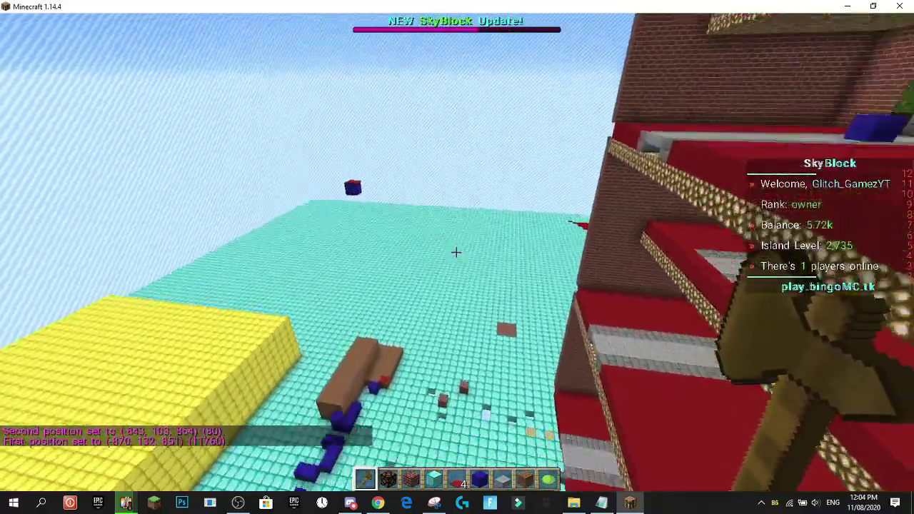
Step: Copy the selected building section to the WorldEdit clipboard with //copy from in front of the building
key("s")
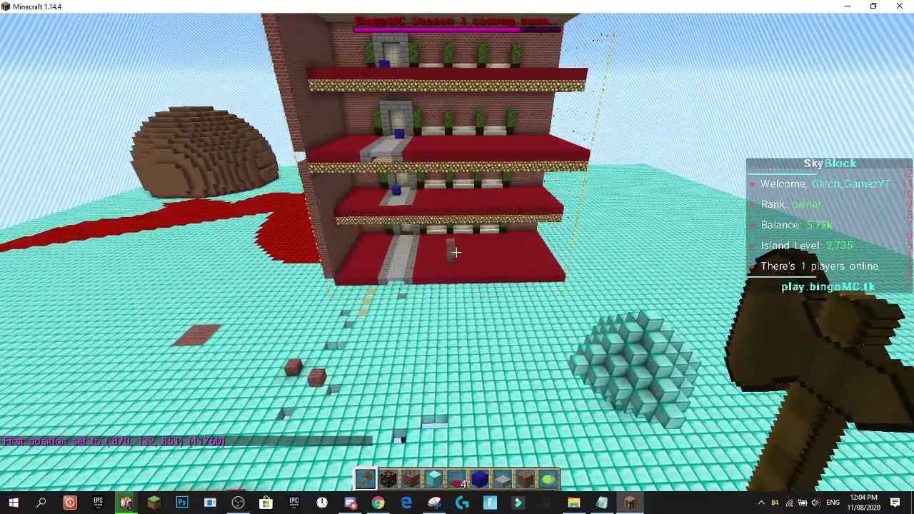
type("w//copy")
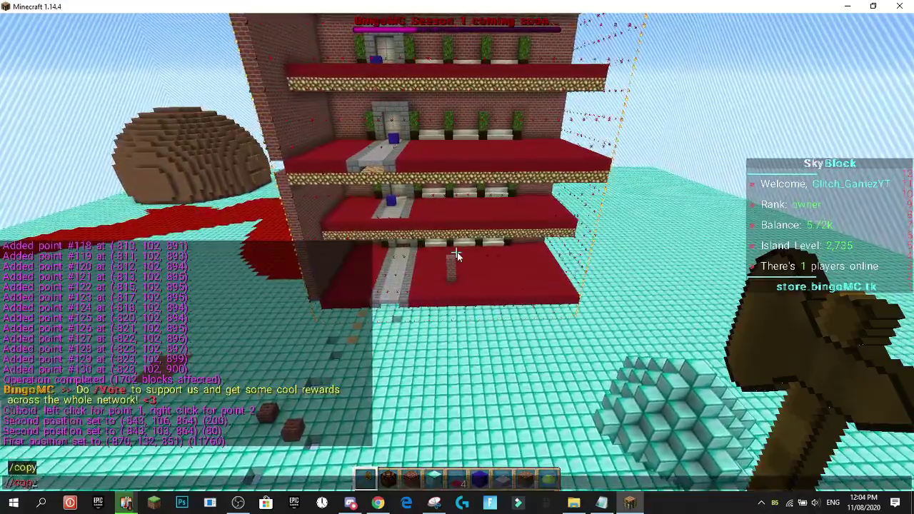
key("Return")
key("s")
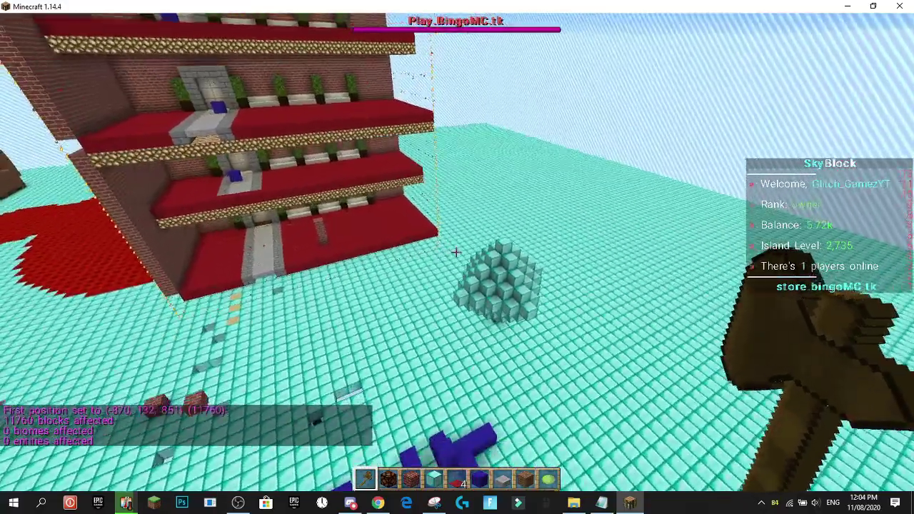
key("w")
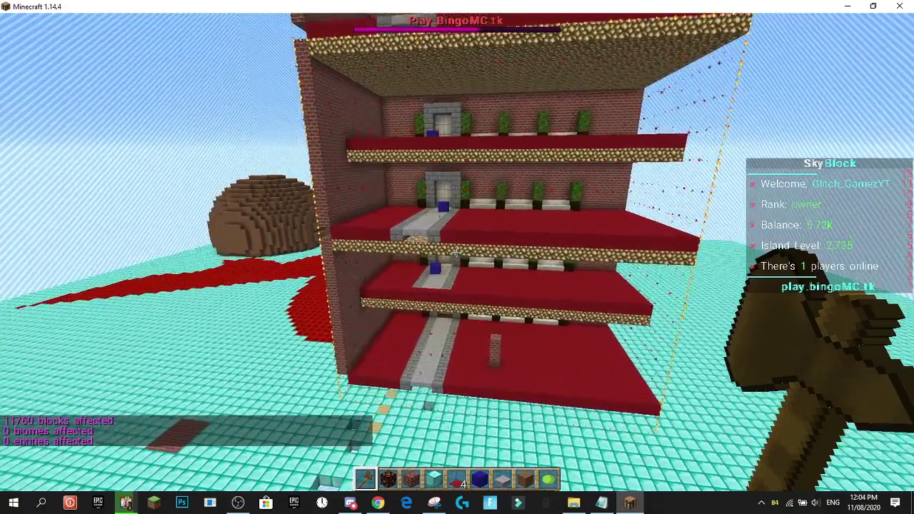
Step: List the WorldEditSelectionVisualizer commands with /wesv
key("slash")
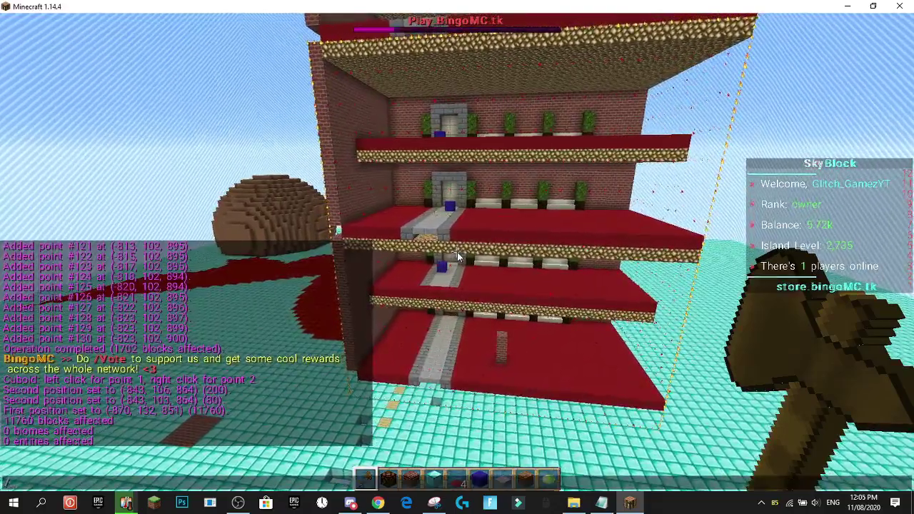
type("we")
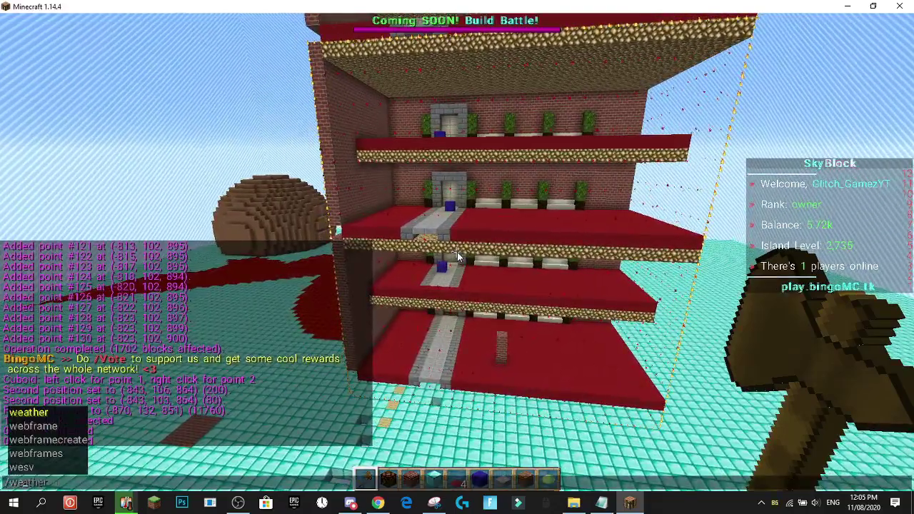
key("Tab")
key("Tab")
key("Tab")
key("Tab")
key("Return")
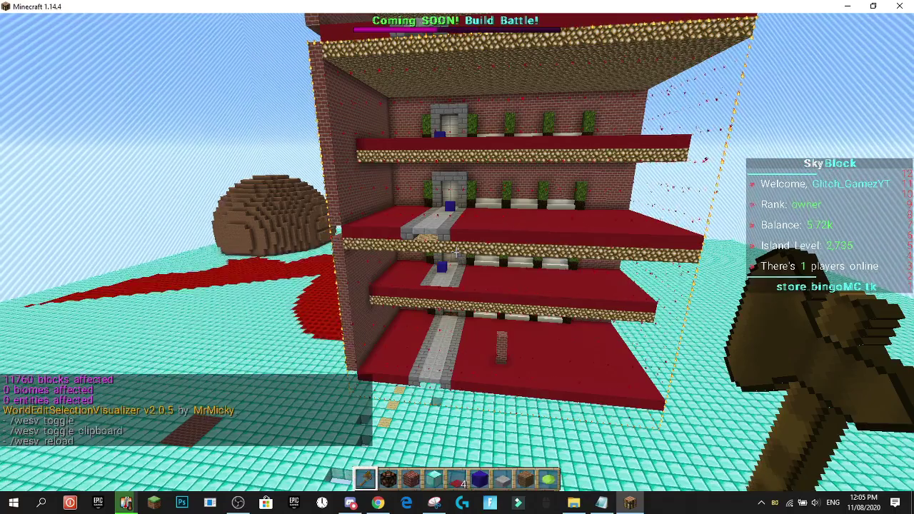
Step: Turn the selection visualizer off and back on with /wesv toggle
key("t")
key("Up")
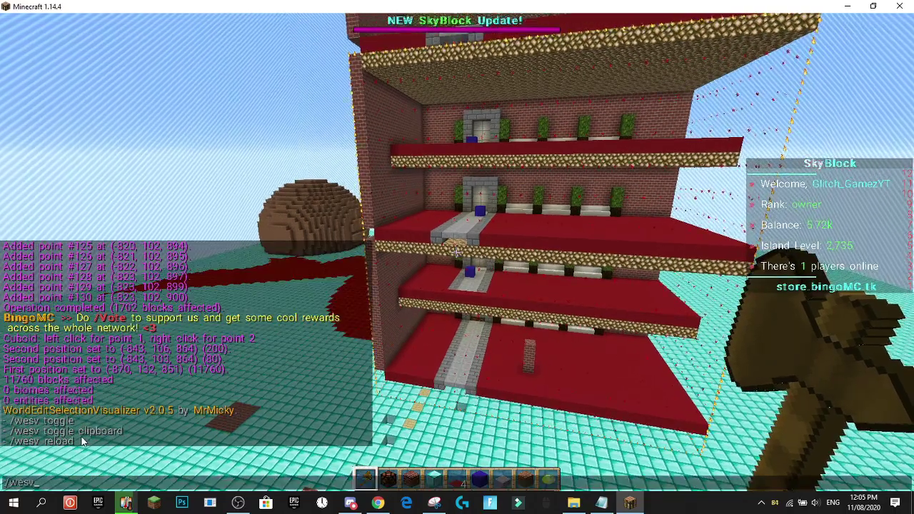
type("toggle")
key("Return")
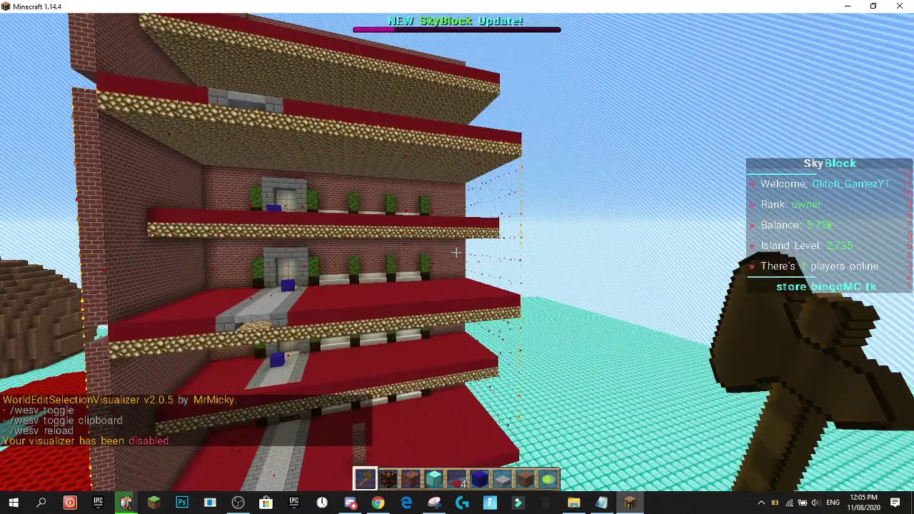
key("w")
key("t")
key("Up")
key("Return")
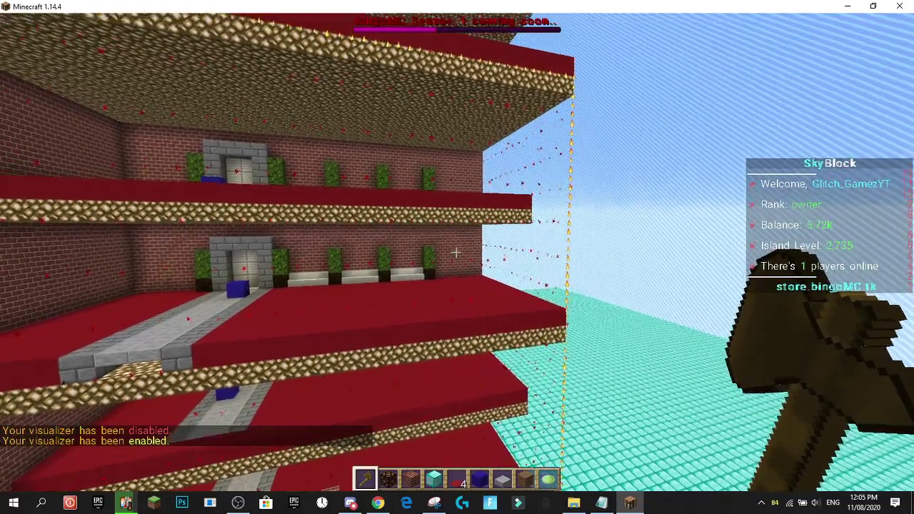
Step: Turn on the clipboard visualizer with /wesv toggle clipboard and back away from the building
key("t")
key("Up")
key("BackSpace")
key("BackSpace")
key("BackSpace")
key("BackSpace")
key("BackSpace")
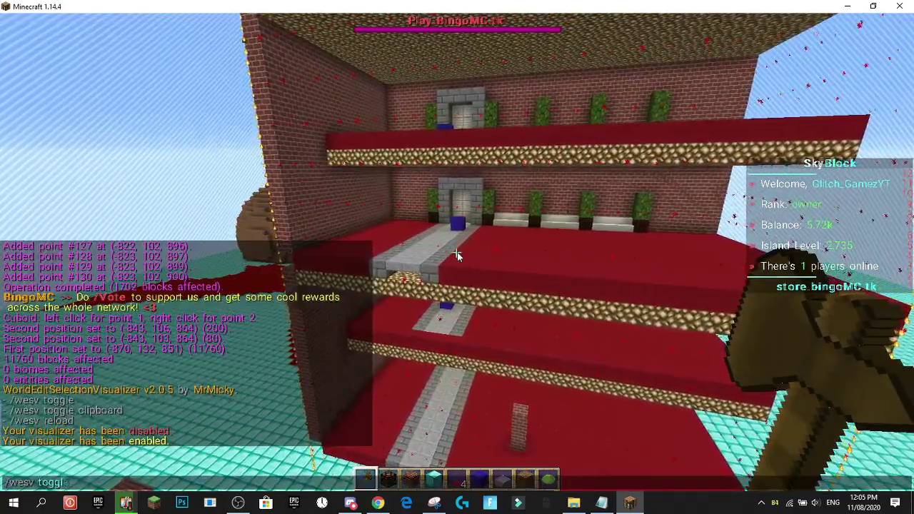
key("Tab")
type("cl")
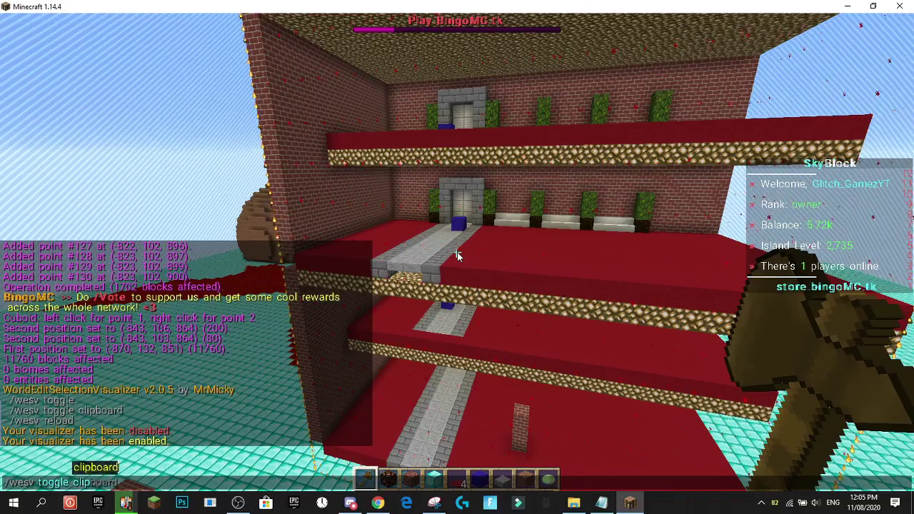
key("Return")
key("s")
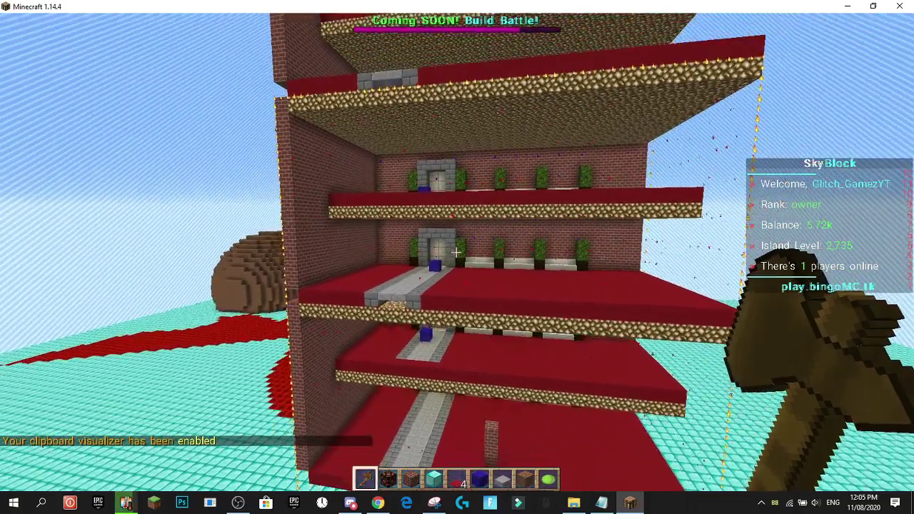
key("s")
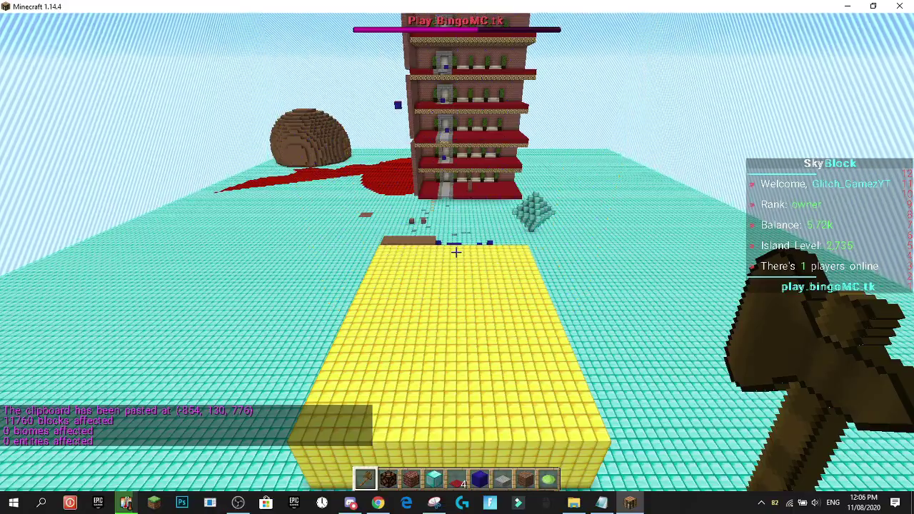
Step: Examine the pasted building section on the gold block platform from the front and from above
key("w")
key("shift")
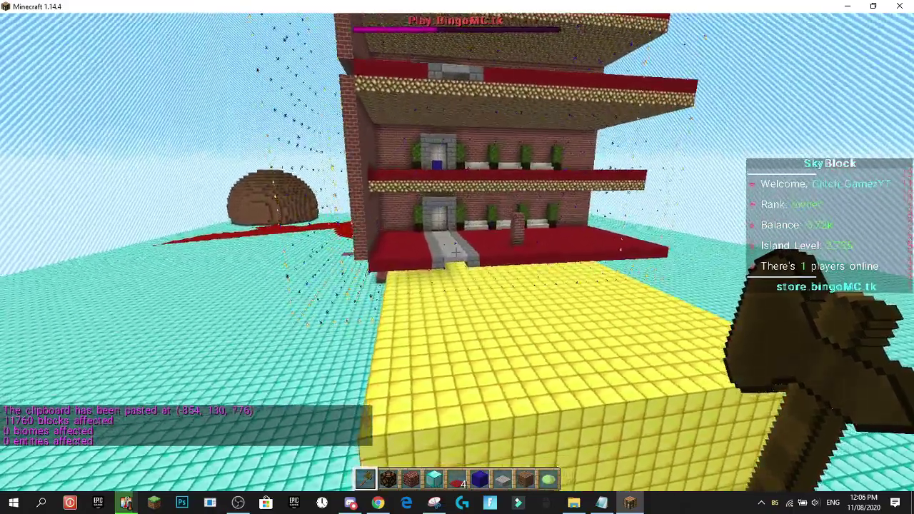
key("space")
key("a")
key("w")
key("4")
key("3")
key("s")
key("space")
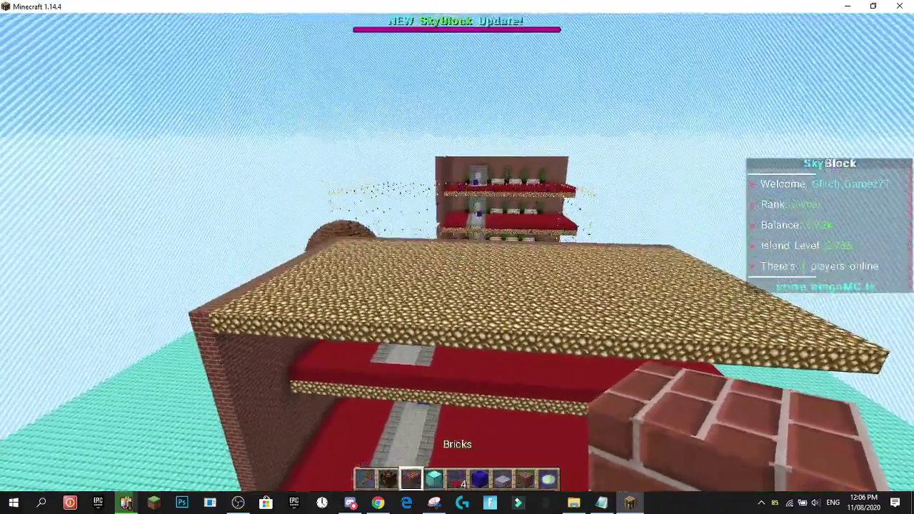
Step: List the visualizer commands with /wesv and turn off the selection visualizer with /wesv toggle
key("slash")
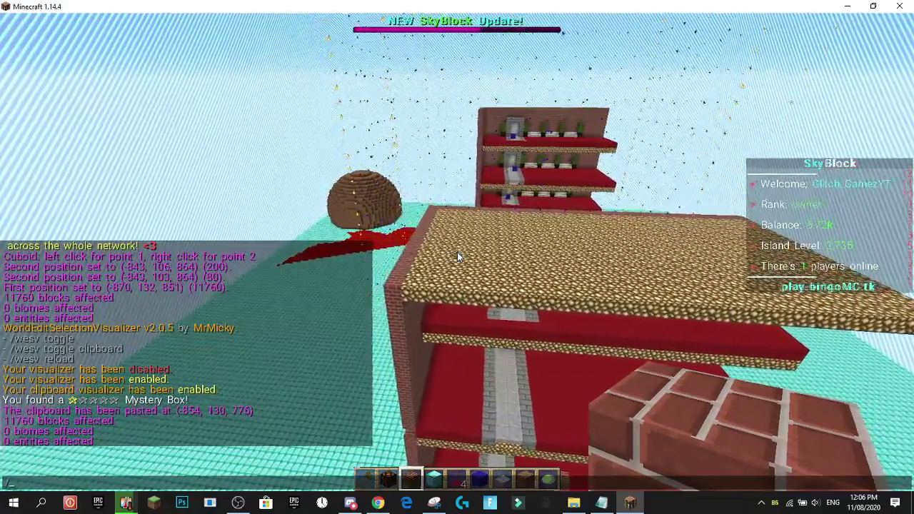
type("wesv")
key("Return")
key("slash")
key("Up")
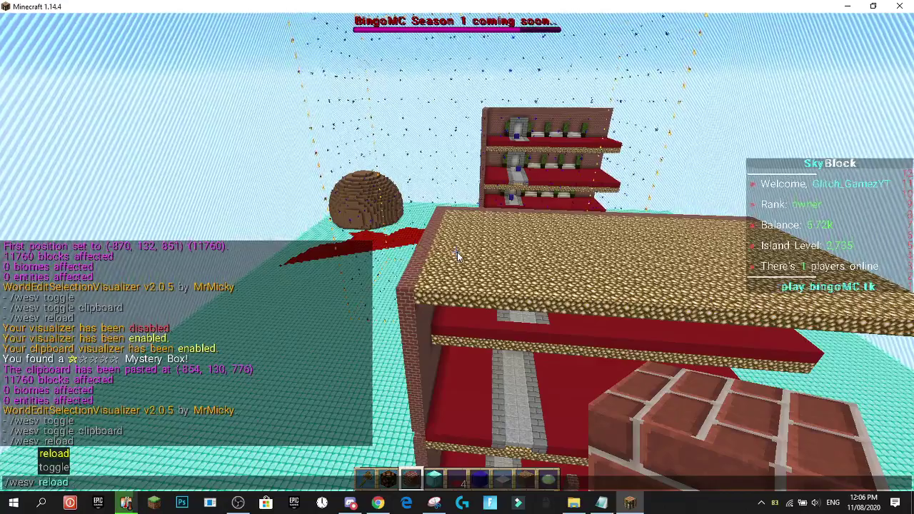
type("toggle")
key("Return")
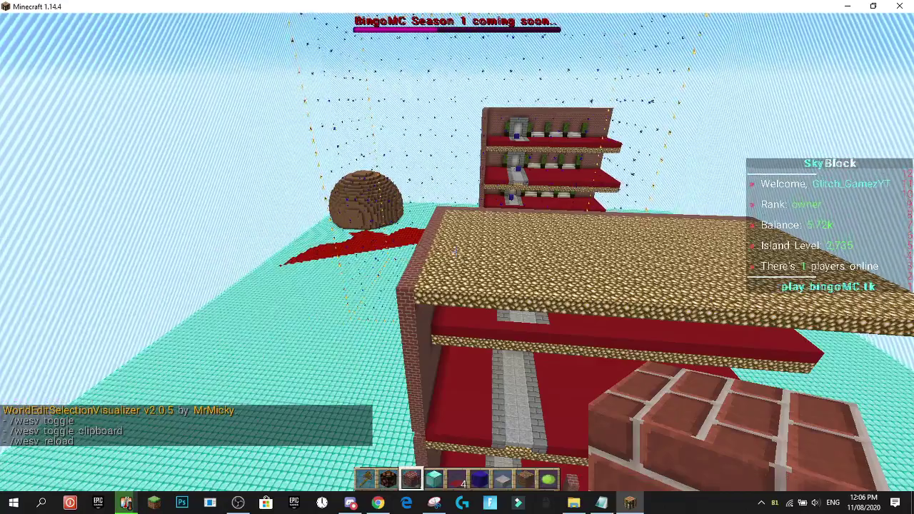
Step: Turn off the clipboard visualizer with /wesv toggle clipboard
key("slash")
key("Up")
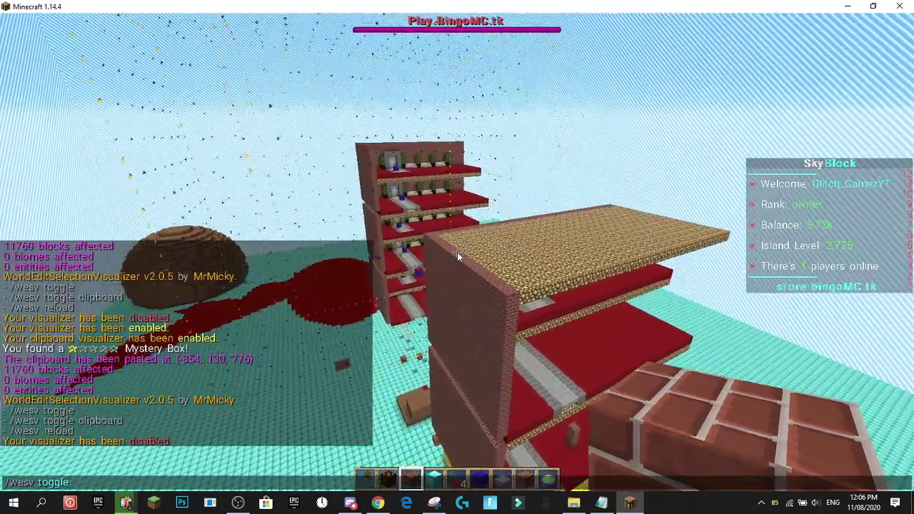
key("Escape")
key("t")
key("Up")
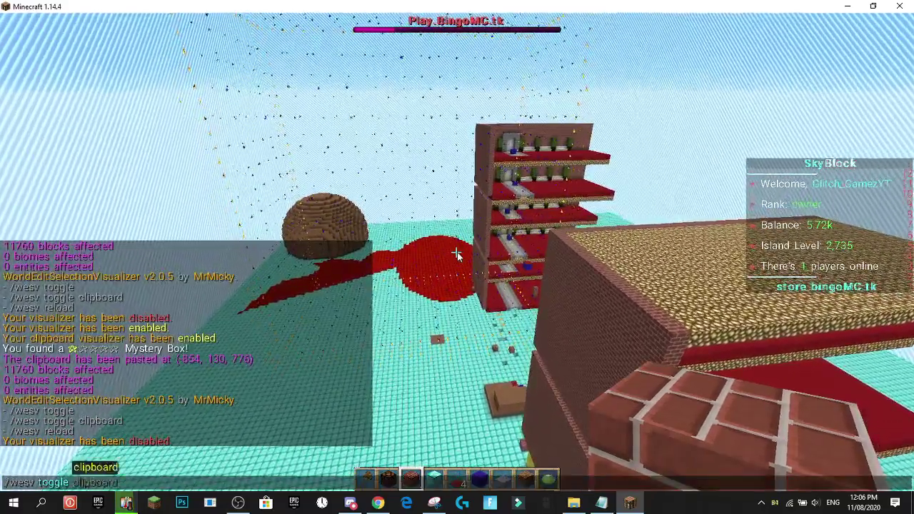
type("clipboard")
key("Return")
Step: Turn the selection visualizer back on with /wesv toggle
key("t")
key("Up")
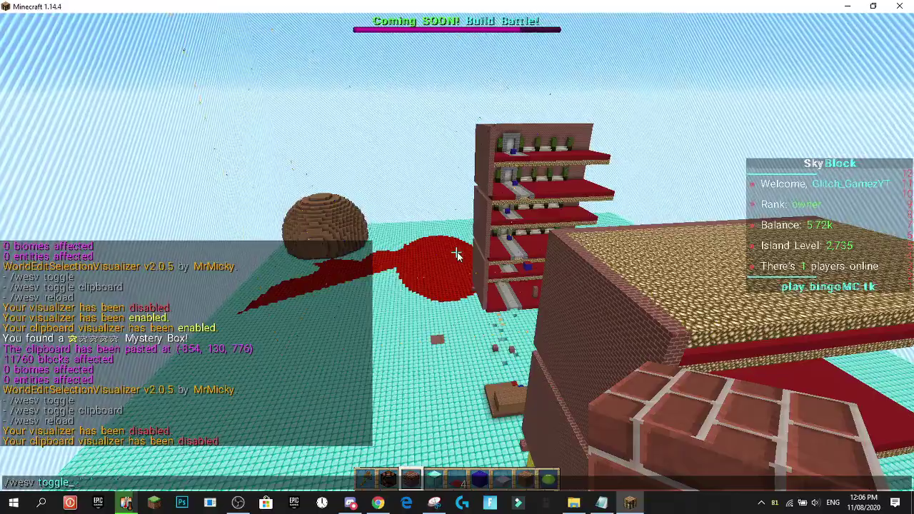
key("Return")
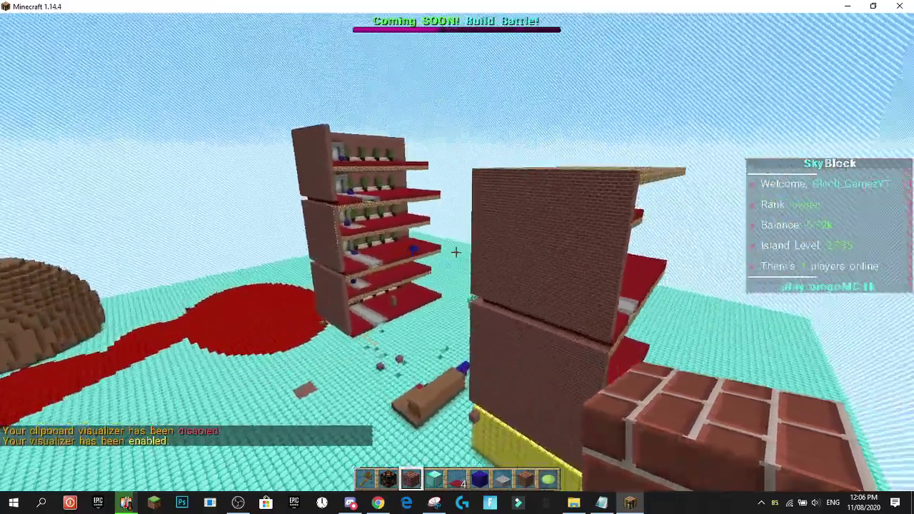
Step: Select a rectangular area of the diamond floor with the wooden axe and fill it with dirt
scroll(456, 252, "up", 11)
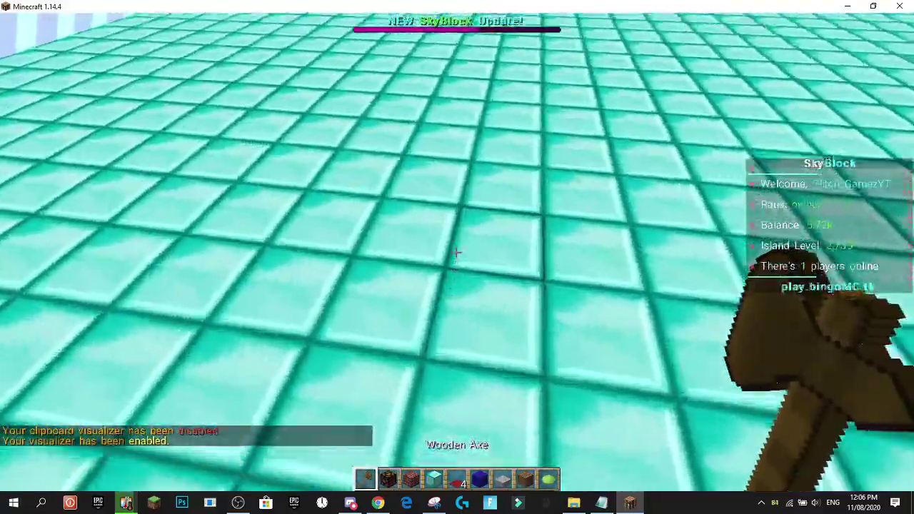
right_click(456, 252)
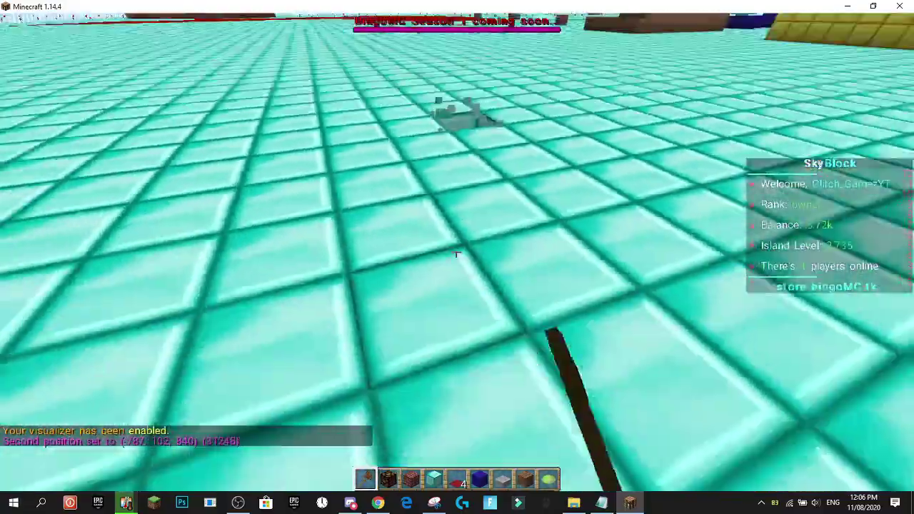
left_click(455, 253)
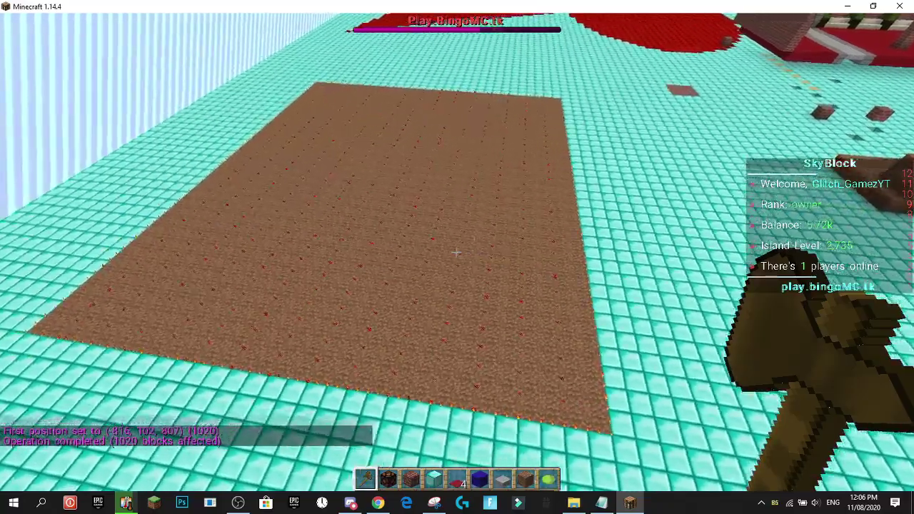
key("a")
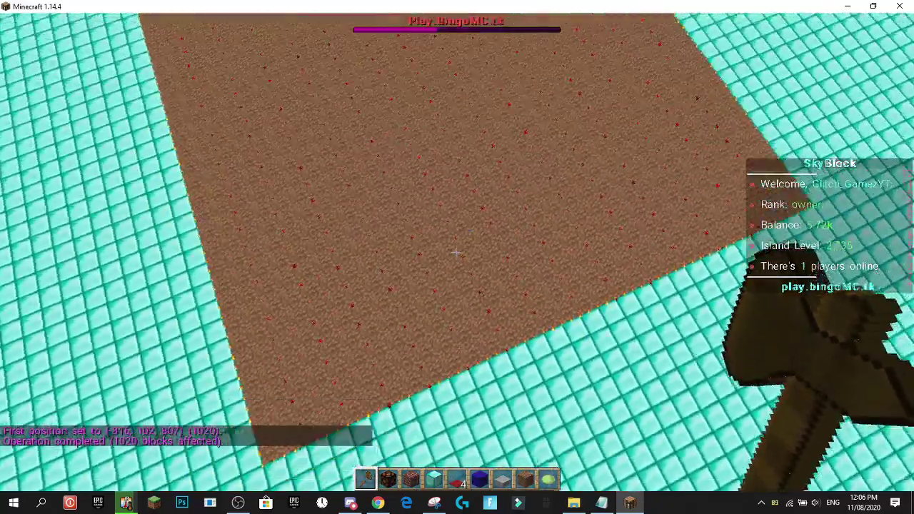
Step: Break one dirt block inside the filled area and put a dirt block back in the hole
key("shift")
scroll(455, 252, "down", 2)
left_click(456, 252)
scroll(456, 253, "up", 2)
scroll(455, 252, "down", 7)
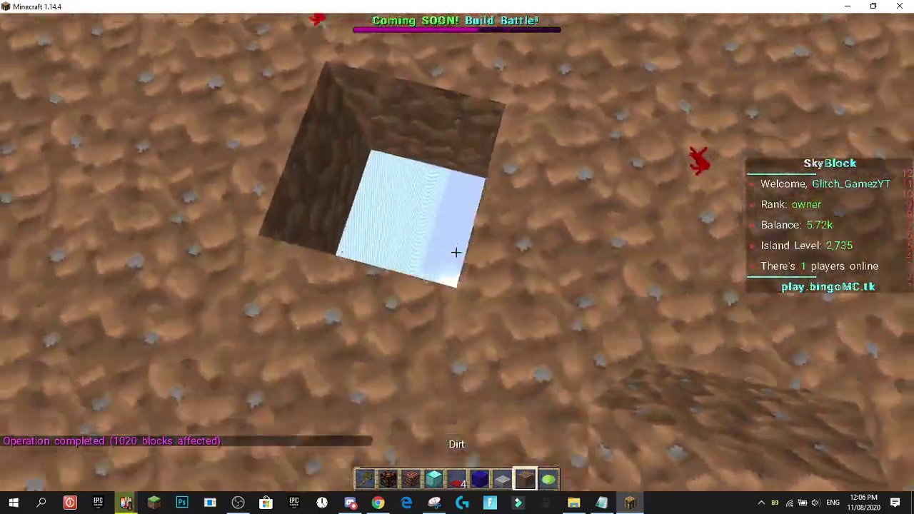
right_click(455, 252)
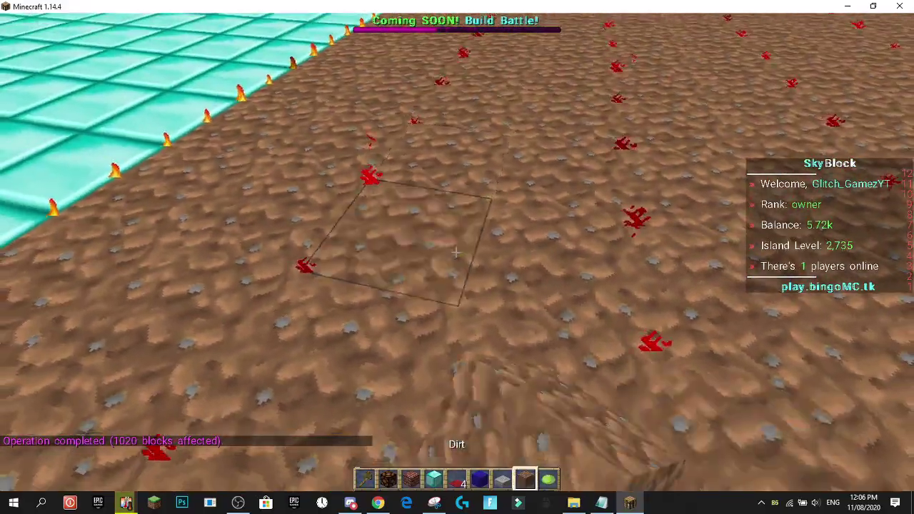
key("space")
key("w")
key("space")
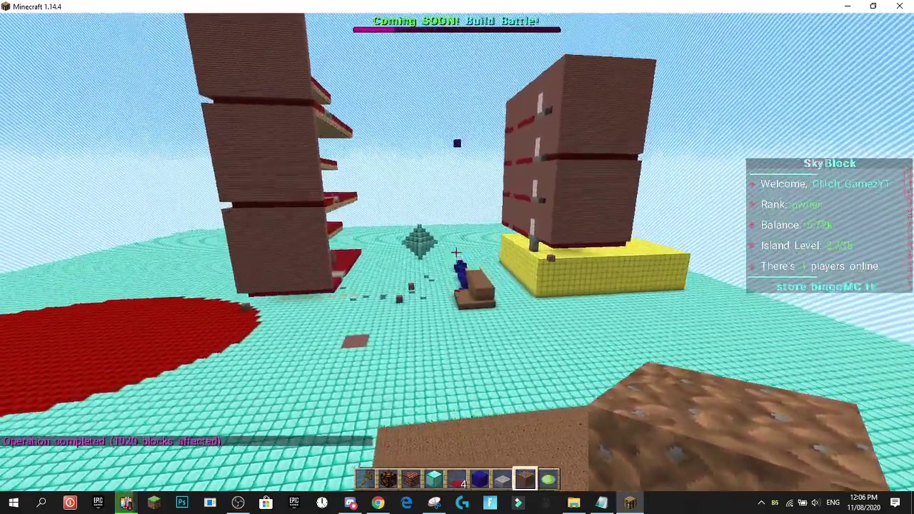
key("w")
key("space")
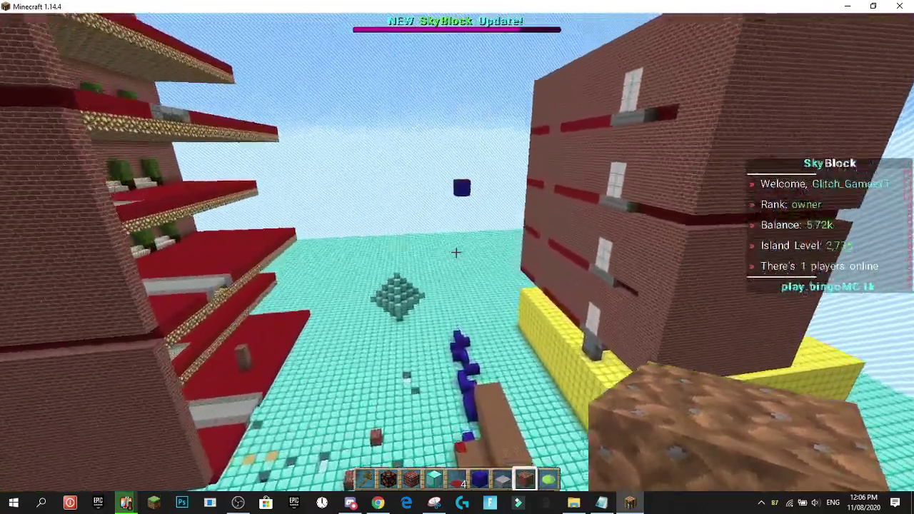
key("w")
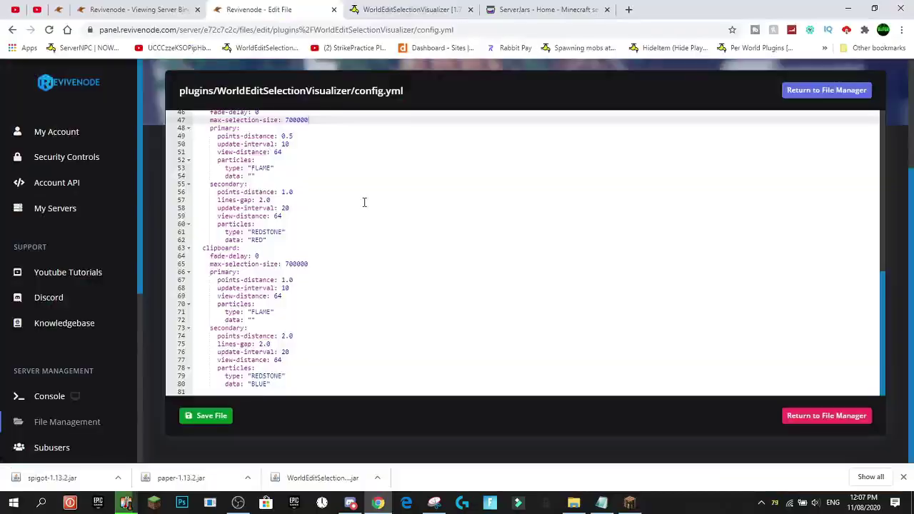
Step: Review the messages, save-toggle and selection-update-interval settings in the WorldEditSelectionVisualizer config.yml
scroll(364, 203, "up", 15)
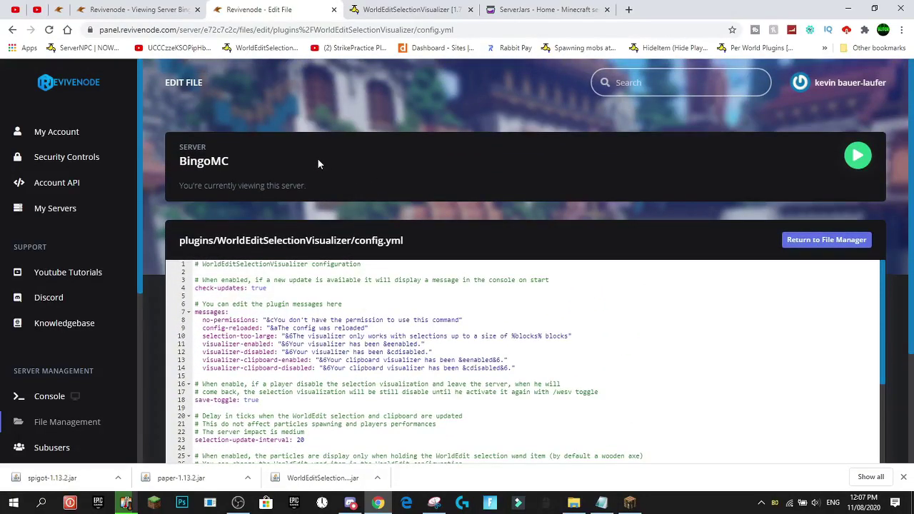
scroll(323, 159, "down", 2)
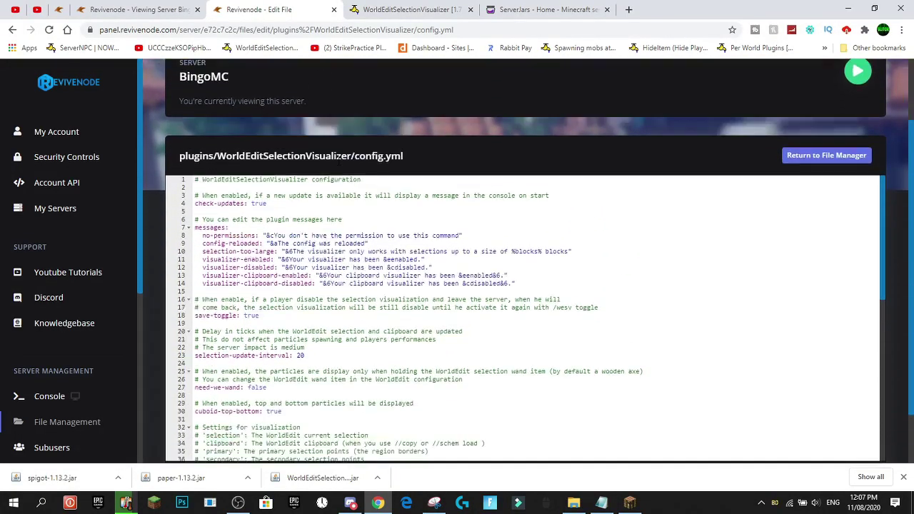
left_click_drag(508, 246, 237, 183)
left_click(248, 205)
scroll(832, 185, "down", 3)
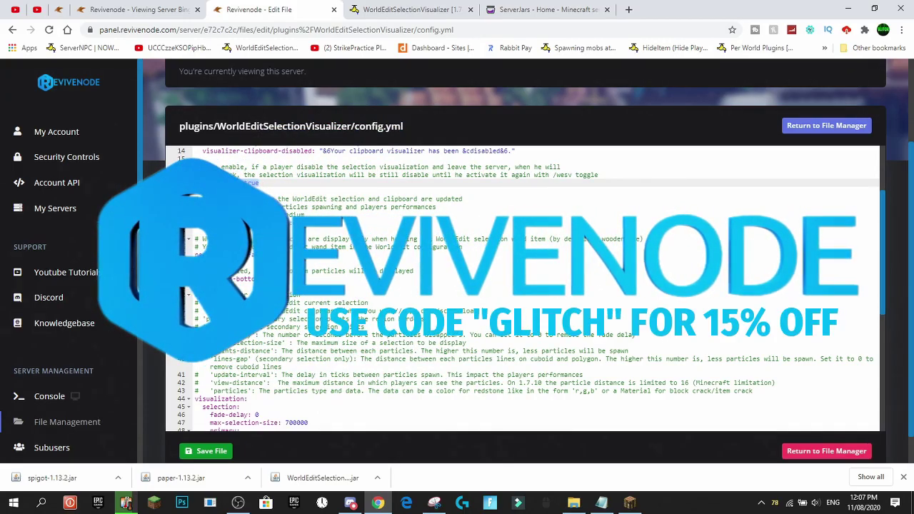
left_click(264, 181)
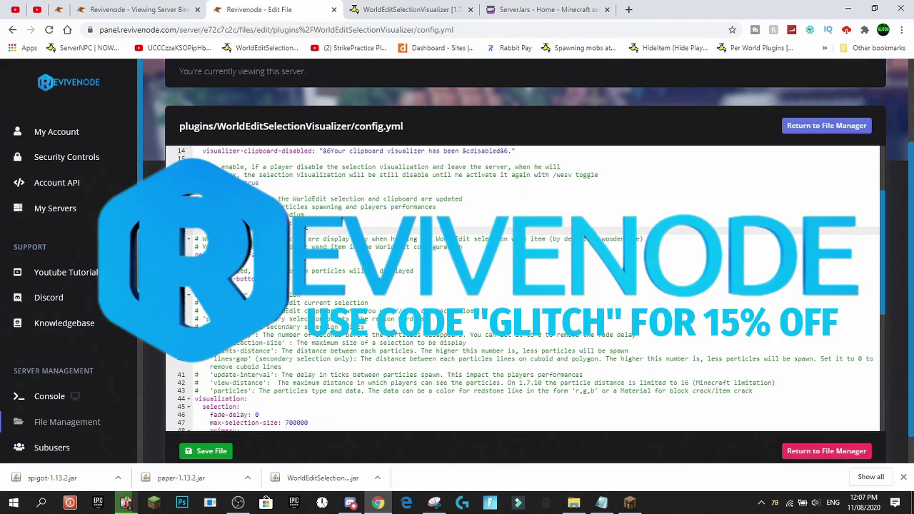
left_click(317, 229)
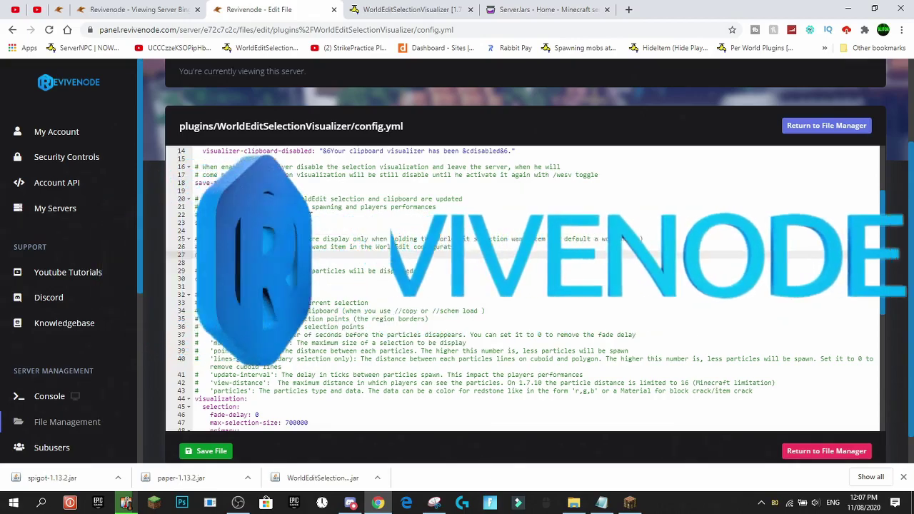
double_click(298, 223)
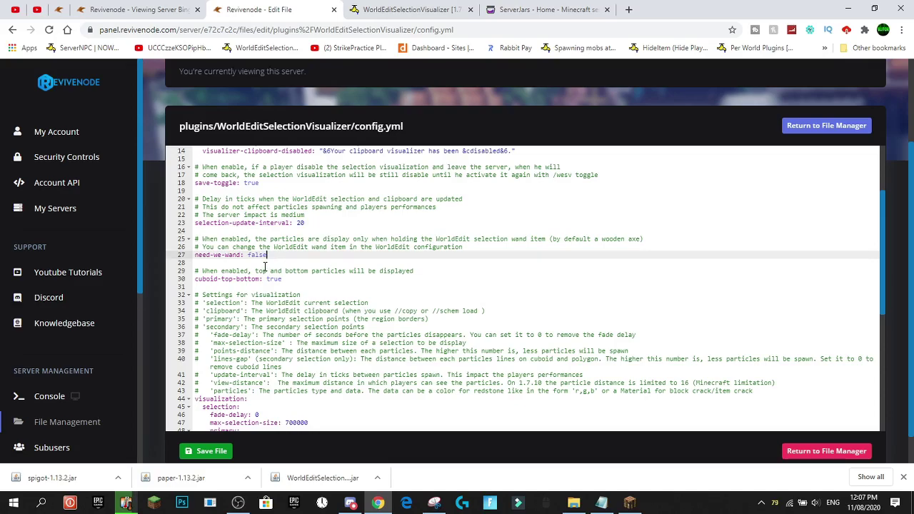
Step: Read the comment on showing particles only while holding the wand, and set need-we-wand to true
left_click_drag(205, 240, 506, 241)
left_click(362, 241)
left_click(443, 240)
left_click_drag(443, 240, 487, 242)
left_click(443, 271)
double_click(253, 255)
type("tru")
Step: Examine the cuboid-top-bottom option and the selection and clipboard particle settings in config.yml
left_click_drag(238, 279, 355, 279)
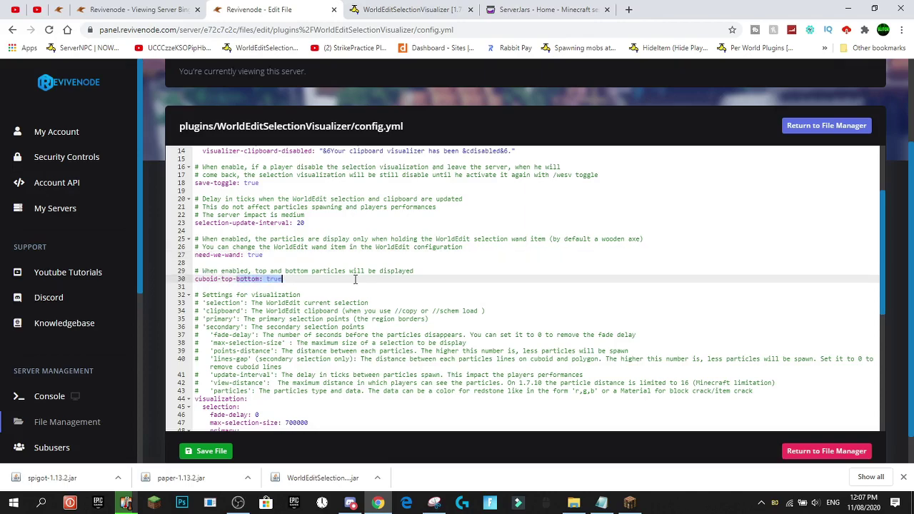
left_click(315, 279)
scroll(311, 289, "down", 2)
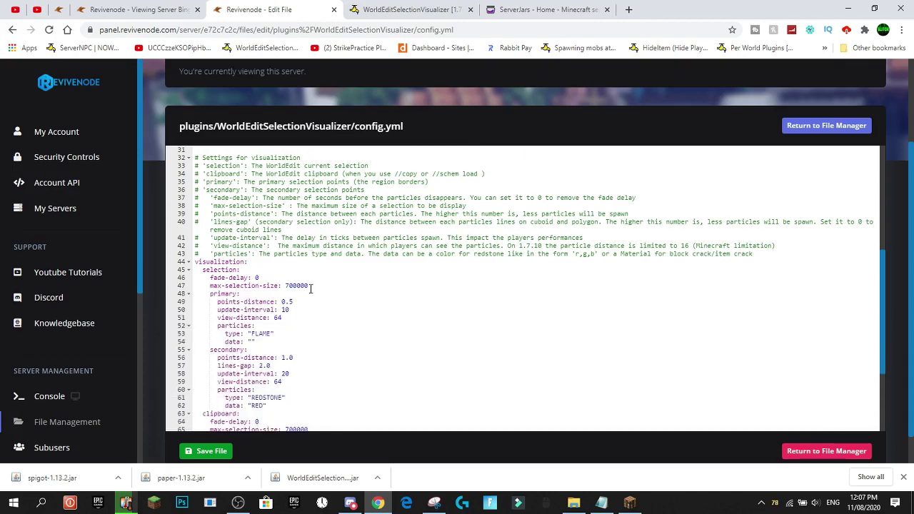
scroll(311, 289, "down", 2)
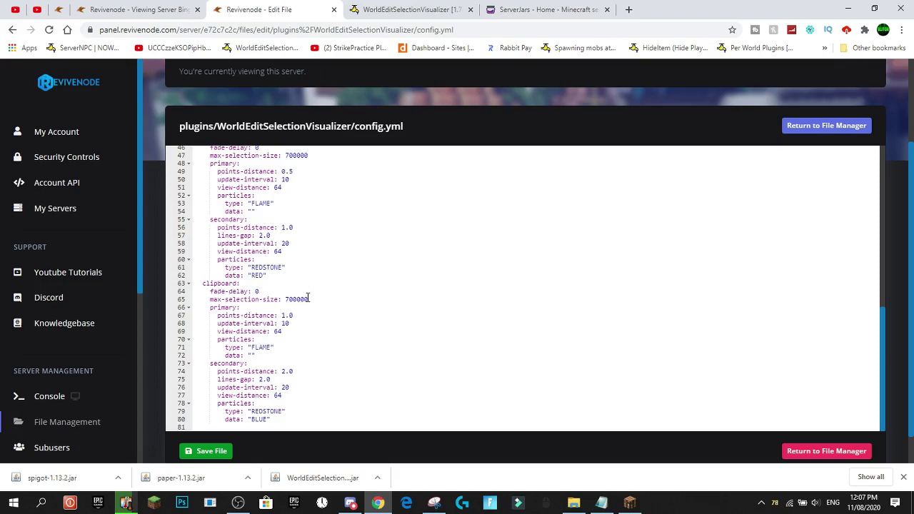
left_click_drag(293, 381, 307, 423)
left_click(314, 414)
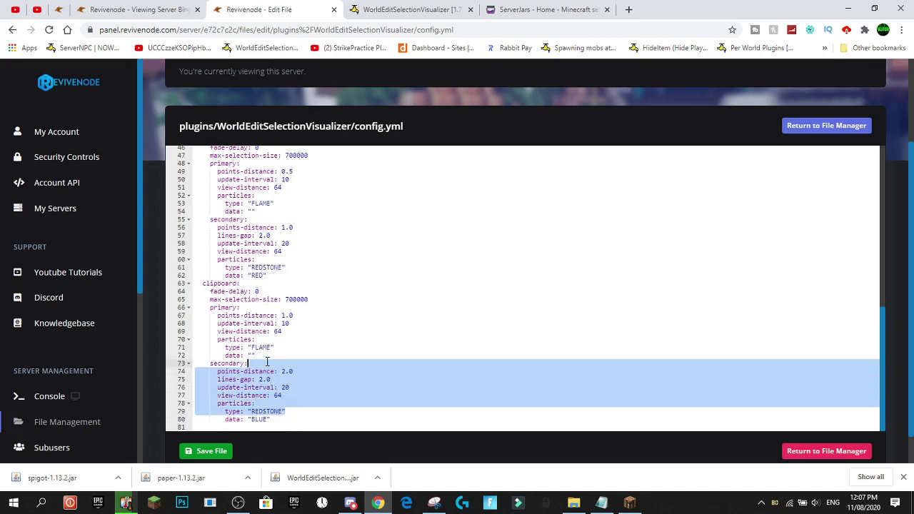
Step: Switch to Minecraft, reload the visualizer config, and equip the wooden axe beside the dirt area
left_click(629, 504)
key("Escape")
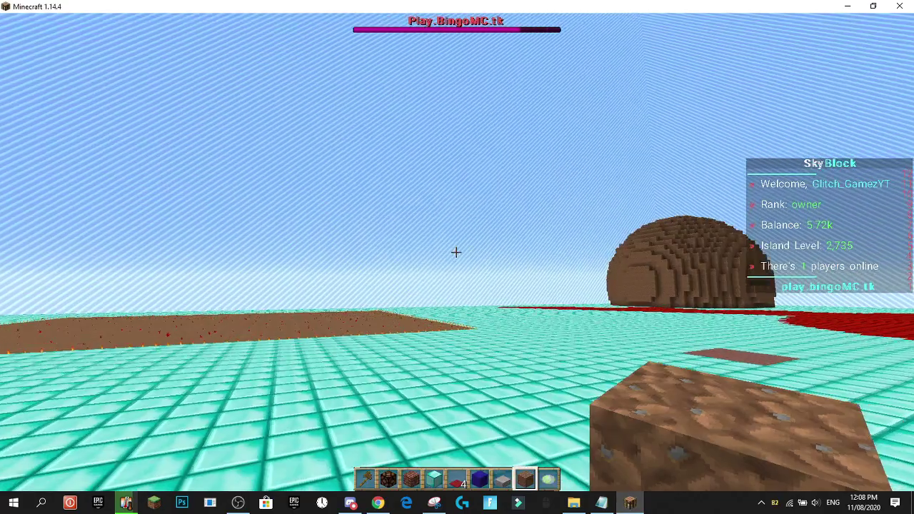
key("2")
key("1")
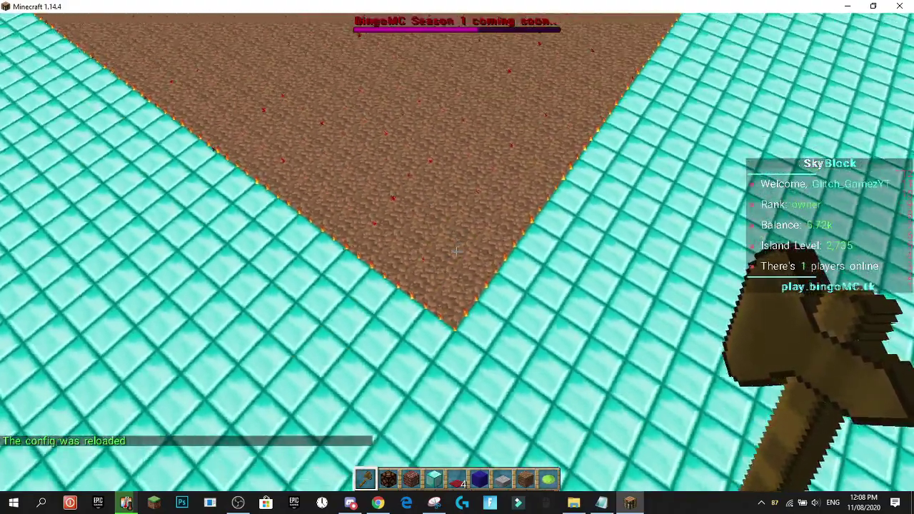
Step: Check the selection particles around the dirt area by alternating between the redstone lamp and the wooden axe in hand
key("2")
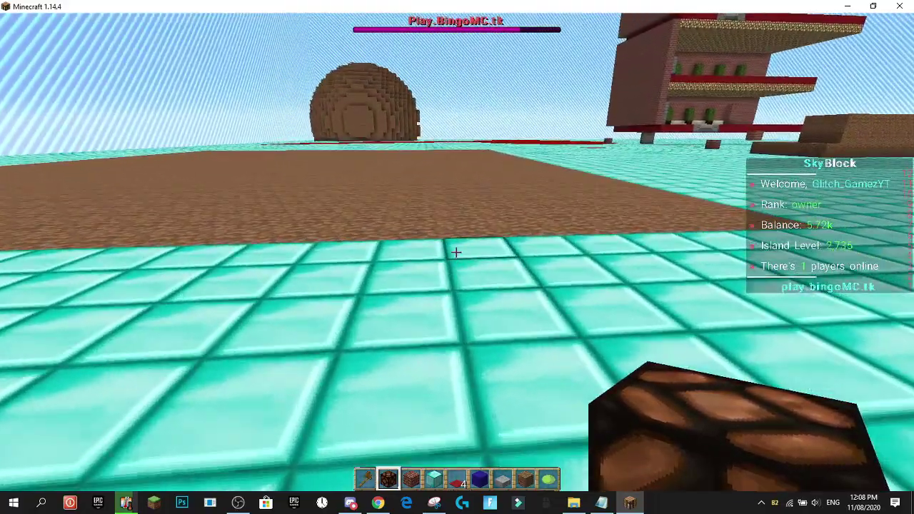
key("w")
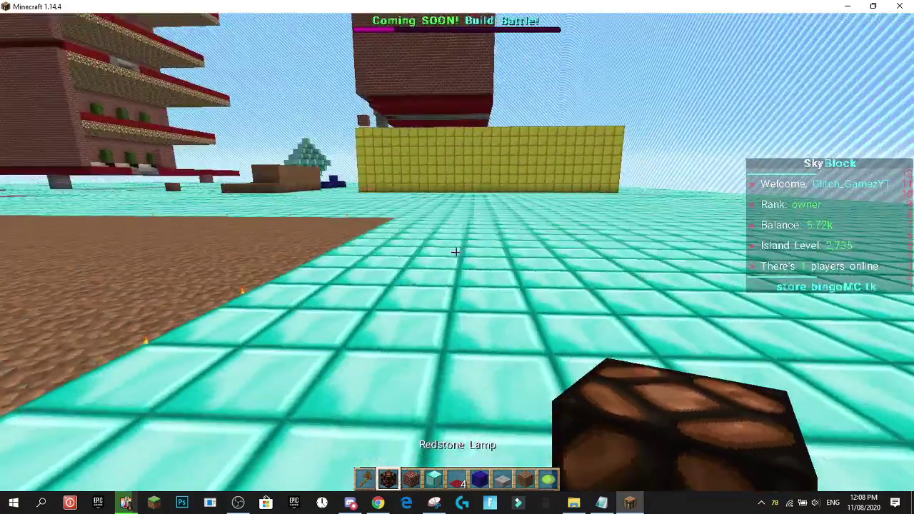
key("w")
key("w")
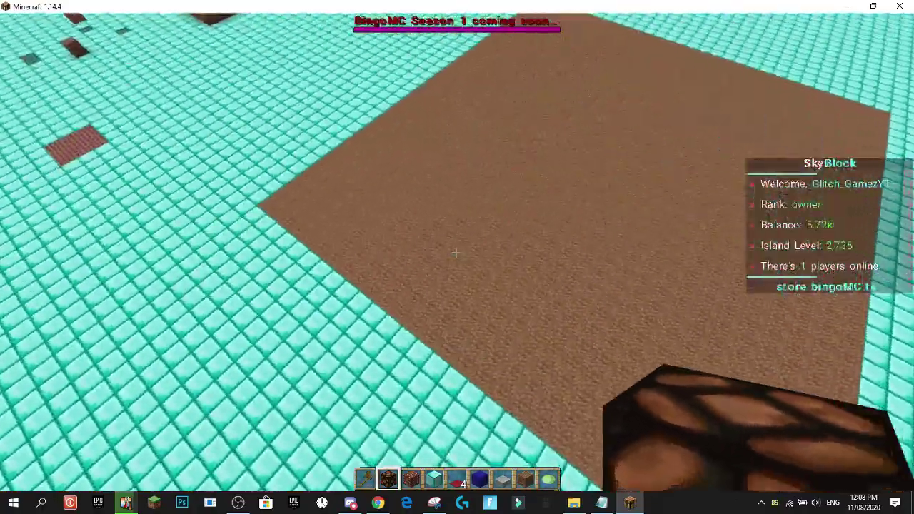
key("1")
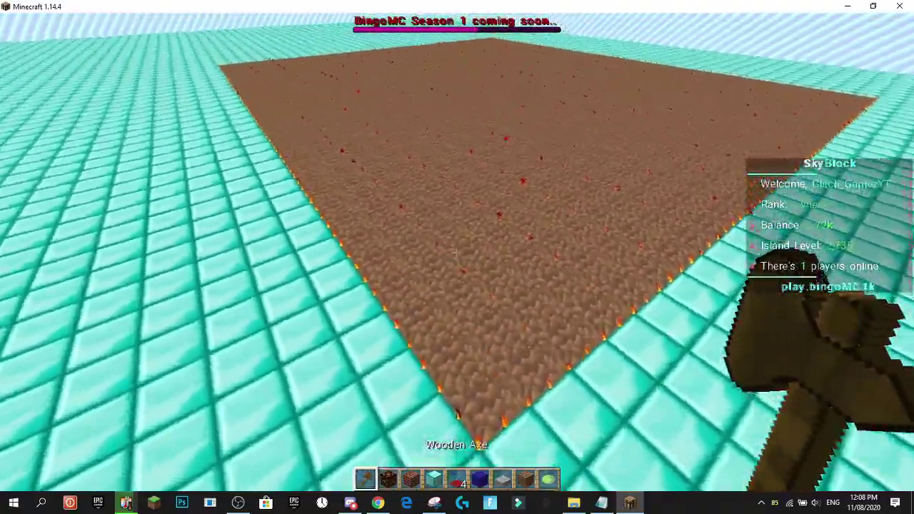
key("2")
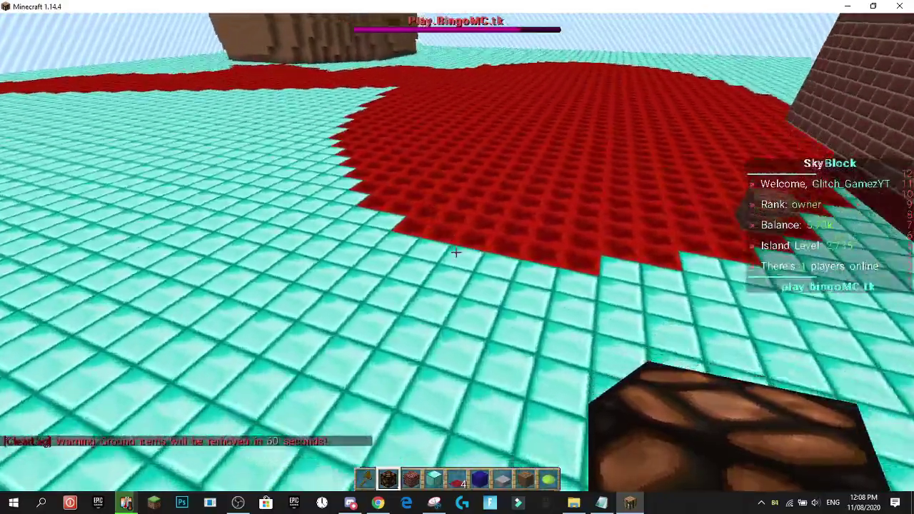
Step: Cycle the camera perspective, then check the dirt area's particles with the wooden axe and with other hotbar items
key("F5")
key("F5")
key("1")
key("F5")
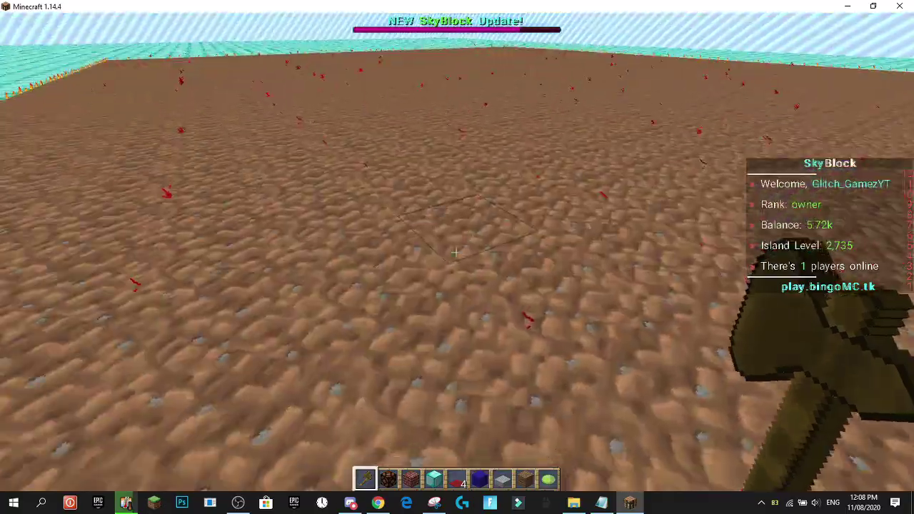
scroll(457, 254, "down", 4)
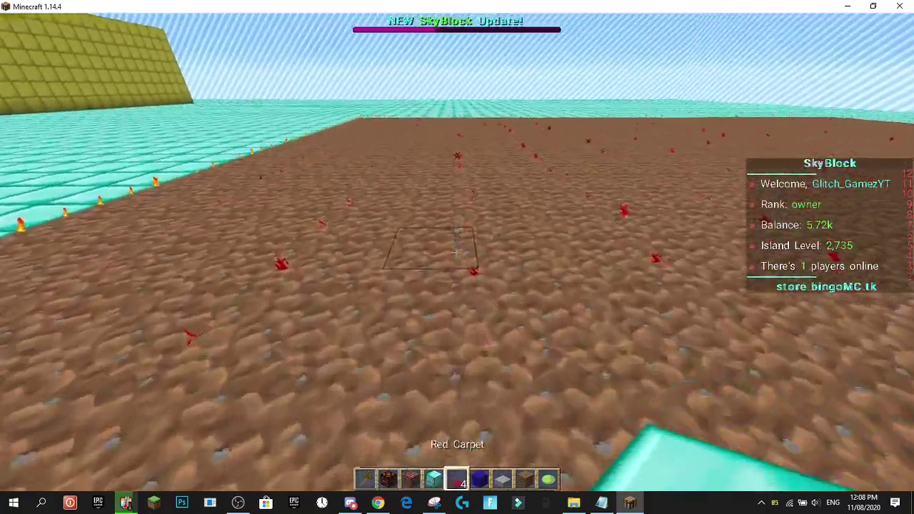
scroll(457, 253, "up", 1)
key("2")
key("w")
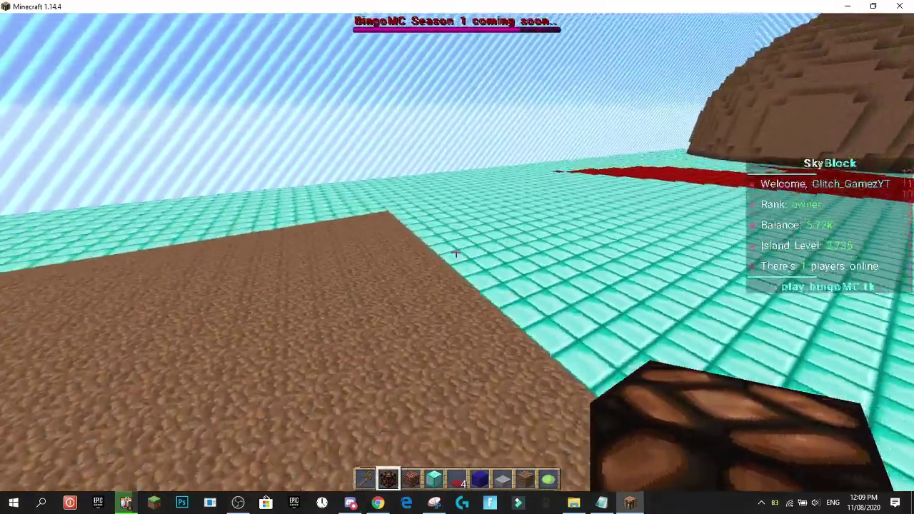
Step: Place a redstone lamp on the corner of the dirt area and break it again
key("s")
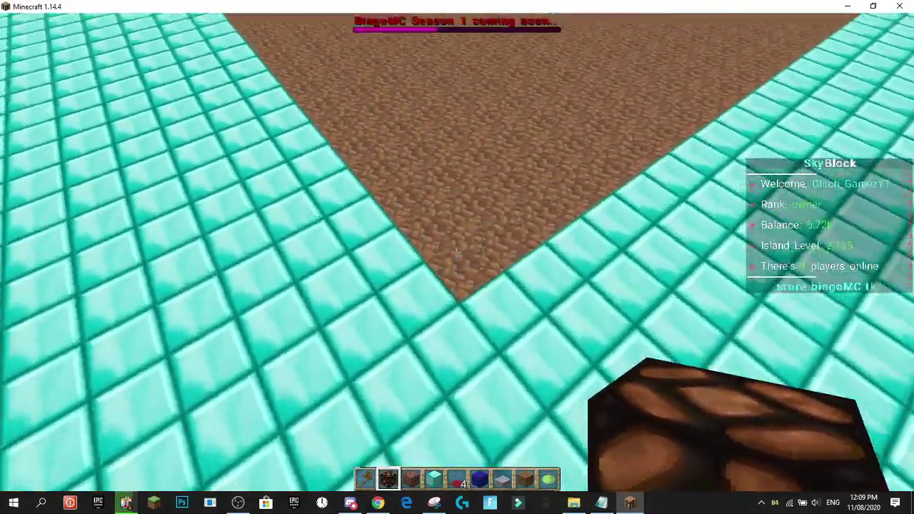
right_click(456, 251)
left_click(455, 251)
right_click(456, 252)
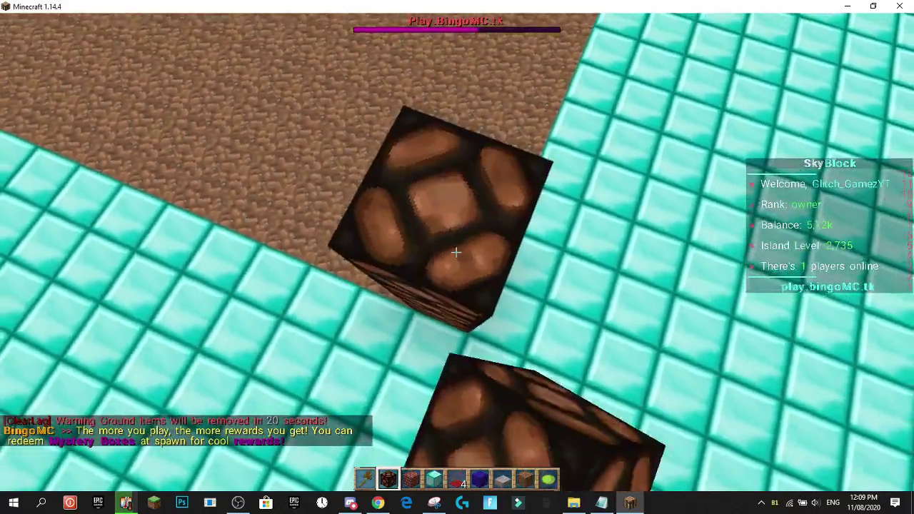
left_click(456, 251)
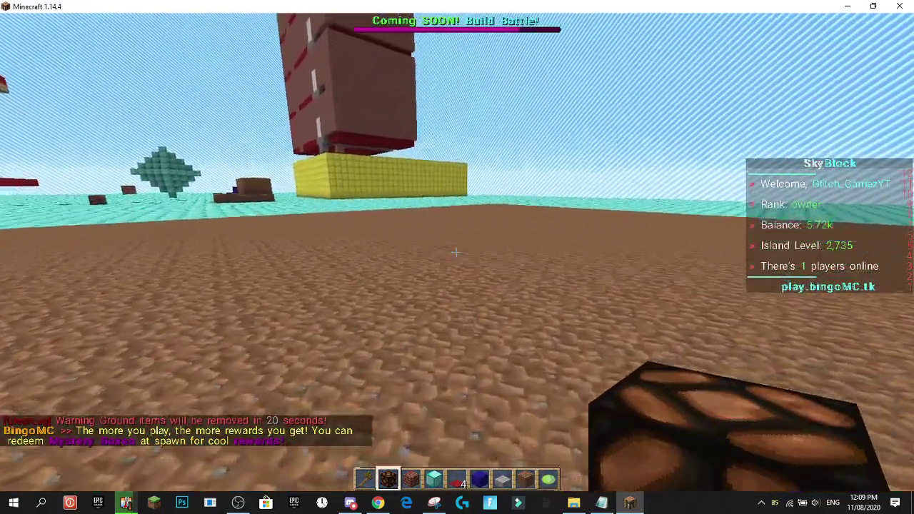
Step: Place a small cluster of redstone lamps on the dirt area and remove it
right_click(456, 253)
right_click(456, 253)
left_click(457, 253)
right_click(457, 253)
left_click(456, 252)
right_click(456, 251)
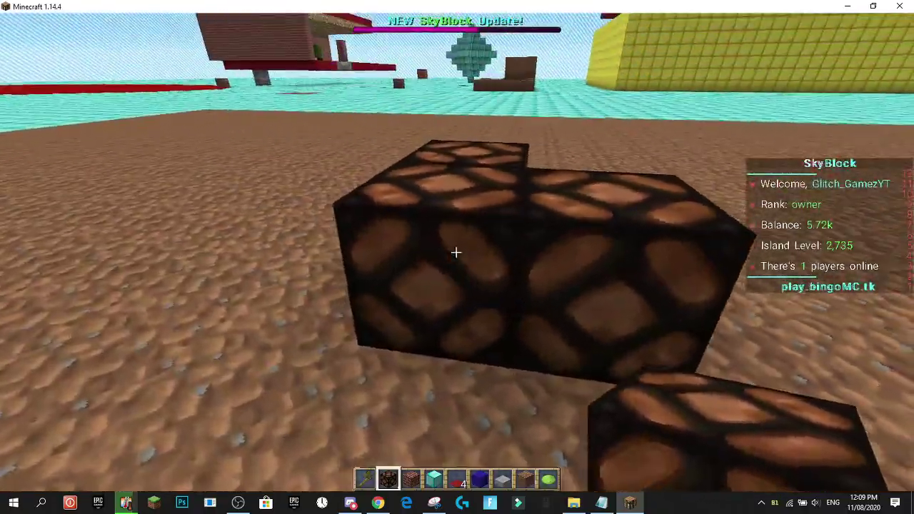
left_click(456, 251)
left_click(456, 252)
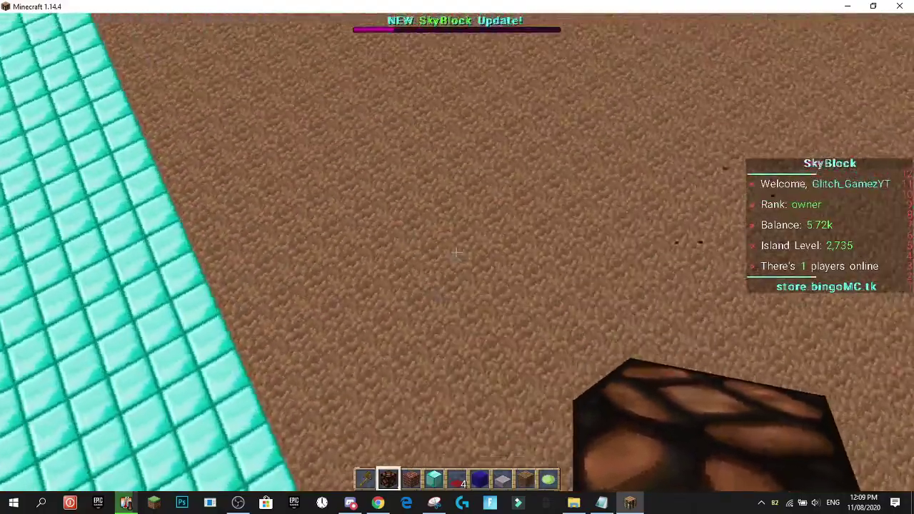
Step: Build a stepped wall of redstone lamps on the dirt area and break its blocks
right_click(456, 252)
right_click(455, 251)
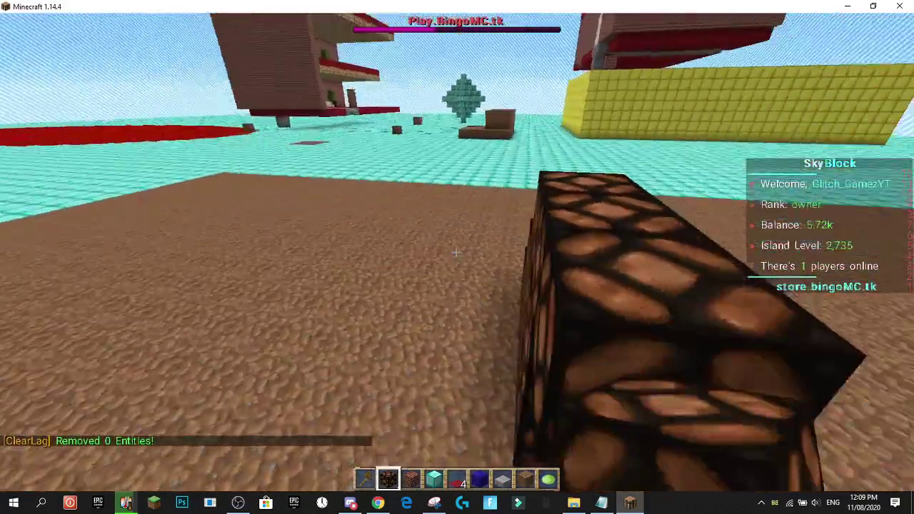
left_click(456, 252)
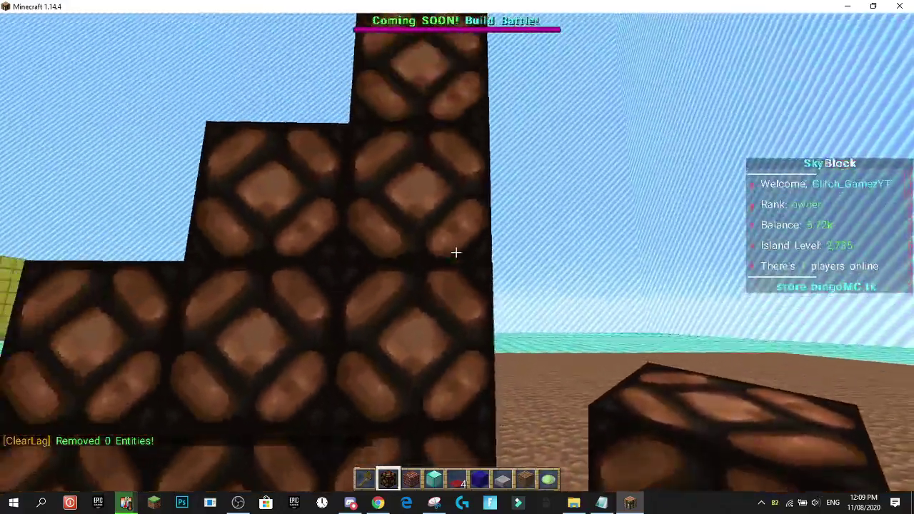
left_click(456, 252)
left_click(456, 252)
left_click(456, 252)
left_click(455, 252)
left_click(456, 252)
key("w")
key("w")
scroll(455, 252, "down", 2)
scroll(455, 252, "up", 2)
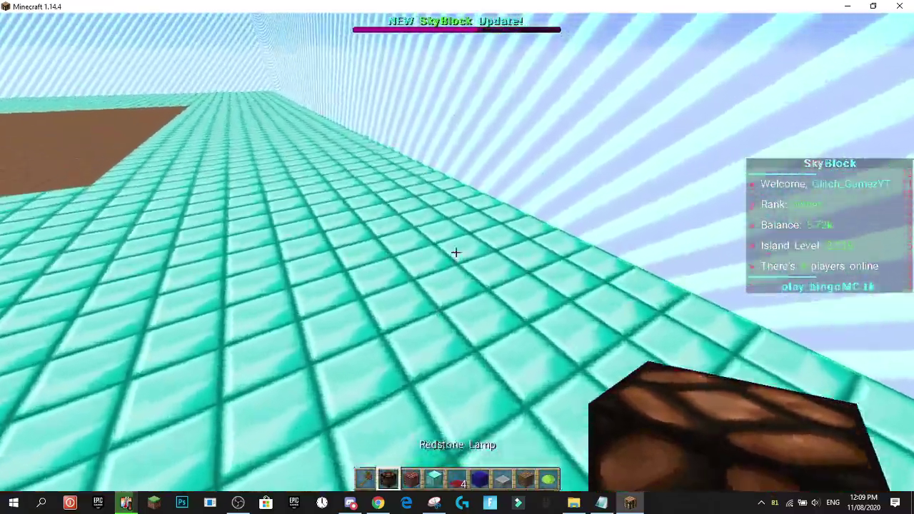